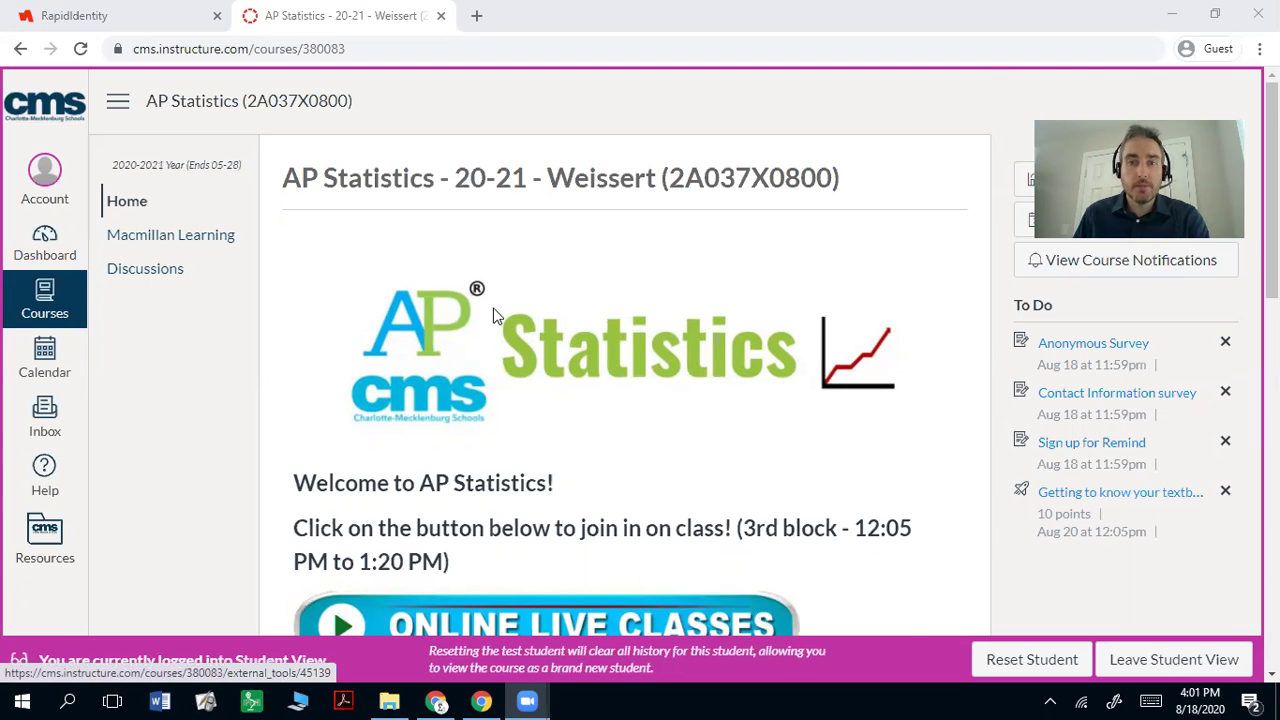
# Step: From the Canvas course's Macmillan Learning tools, launch Sapling Learning in a new tab
pyautogui.scroll(-5, 510, 330)
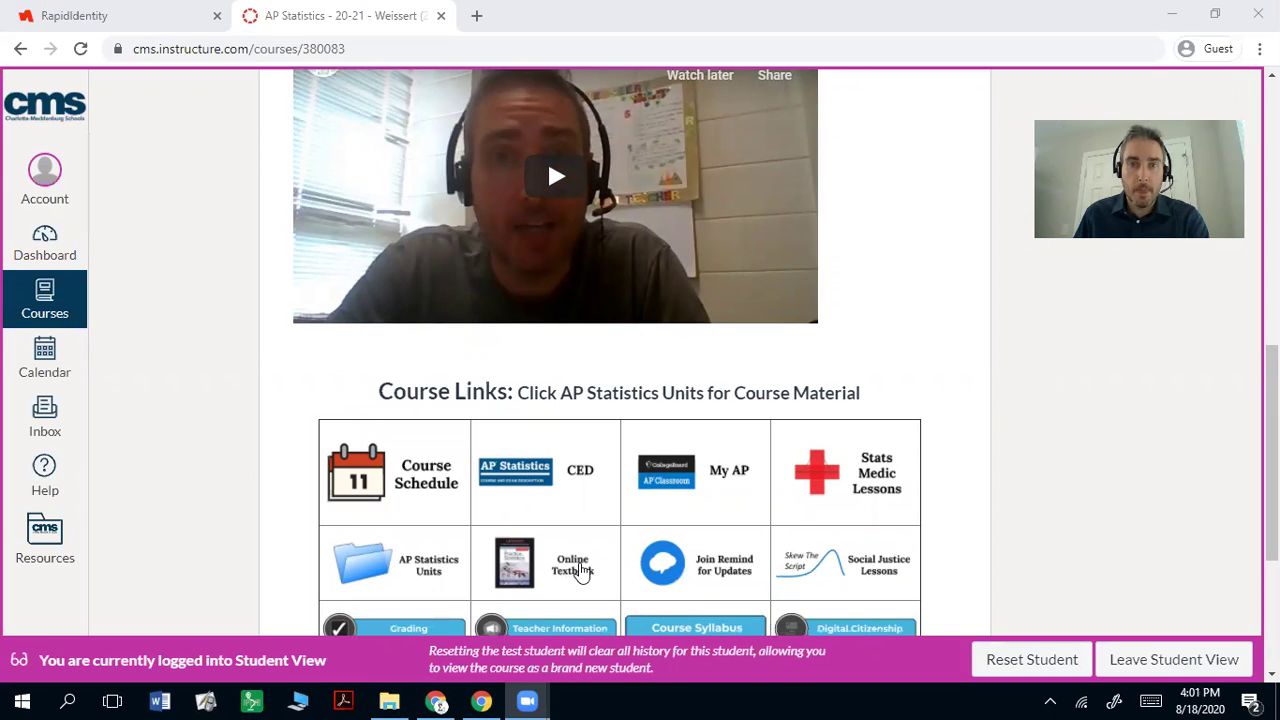
pyautogui.scroll(10, 212, 494)
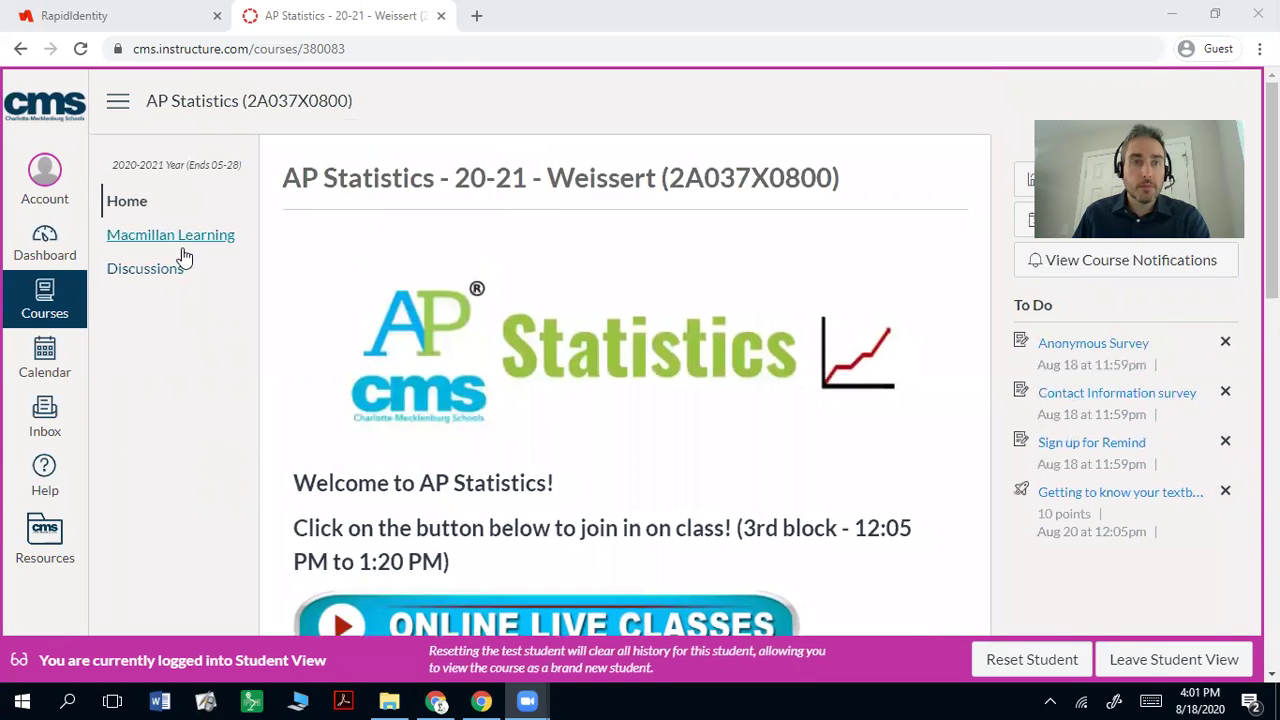
pyautogui.click(184, 245)
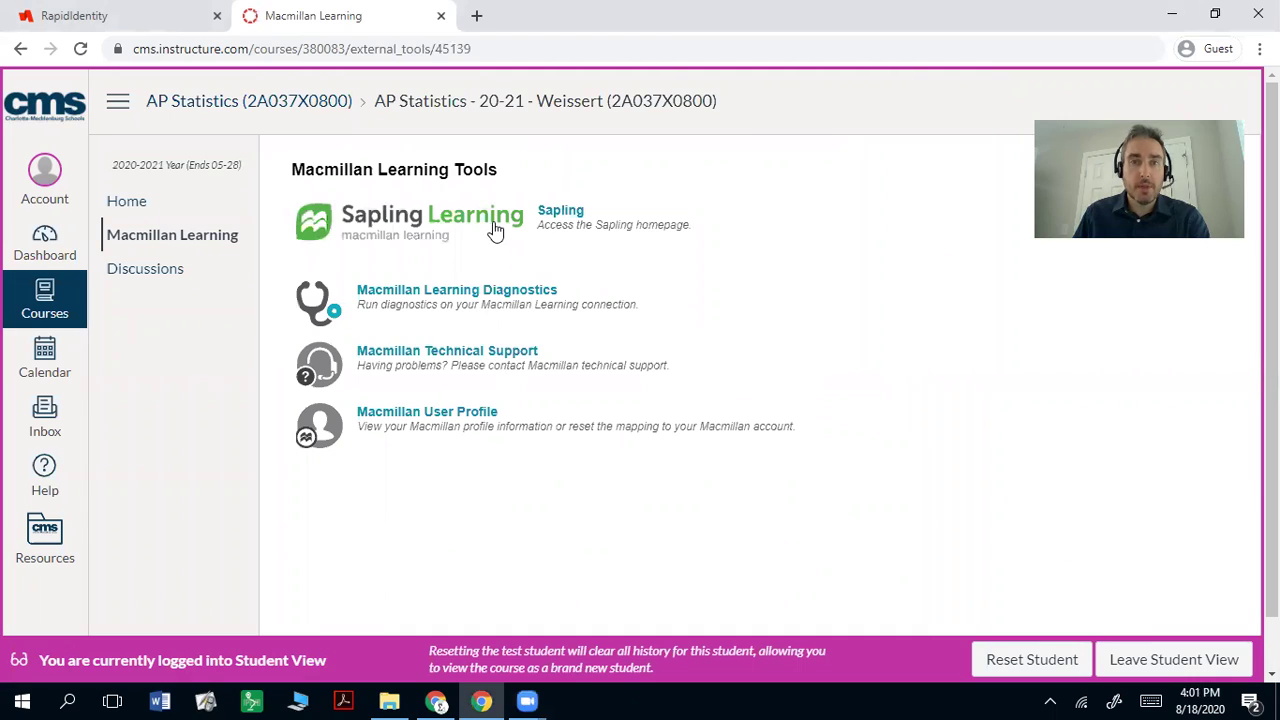
pyautogui.click(497, 226)
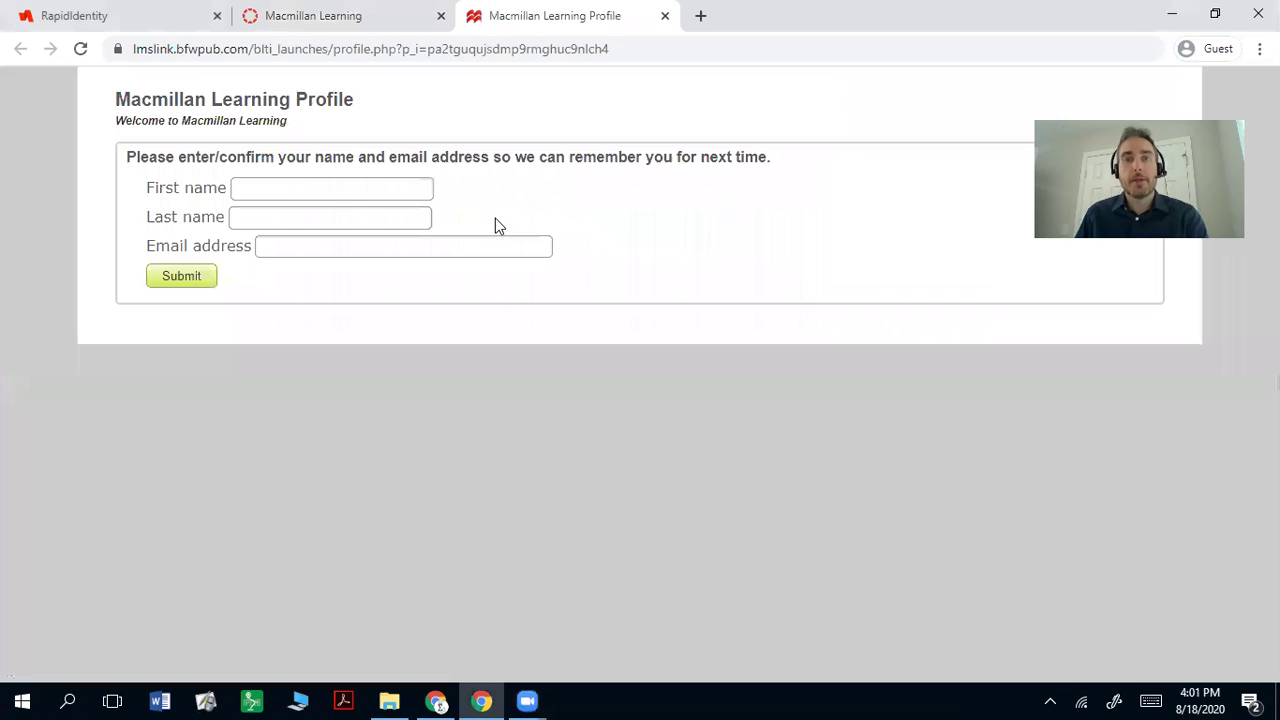
# Step: Enter the student's first and last name in the profile form
pyautogui.click(344, 191)
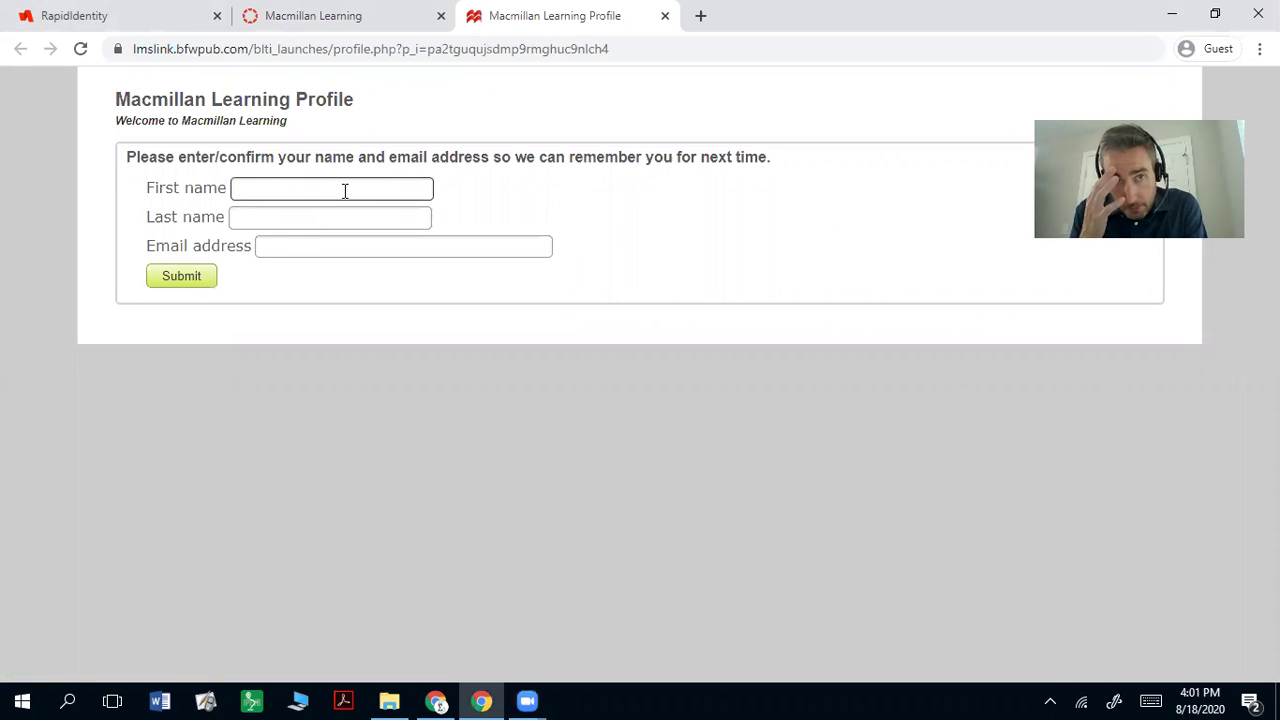
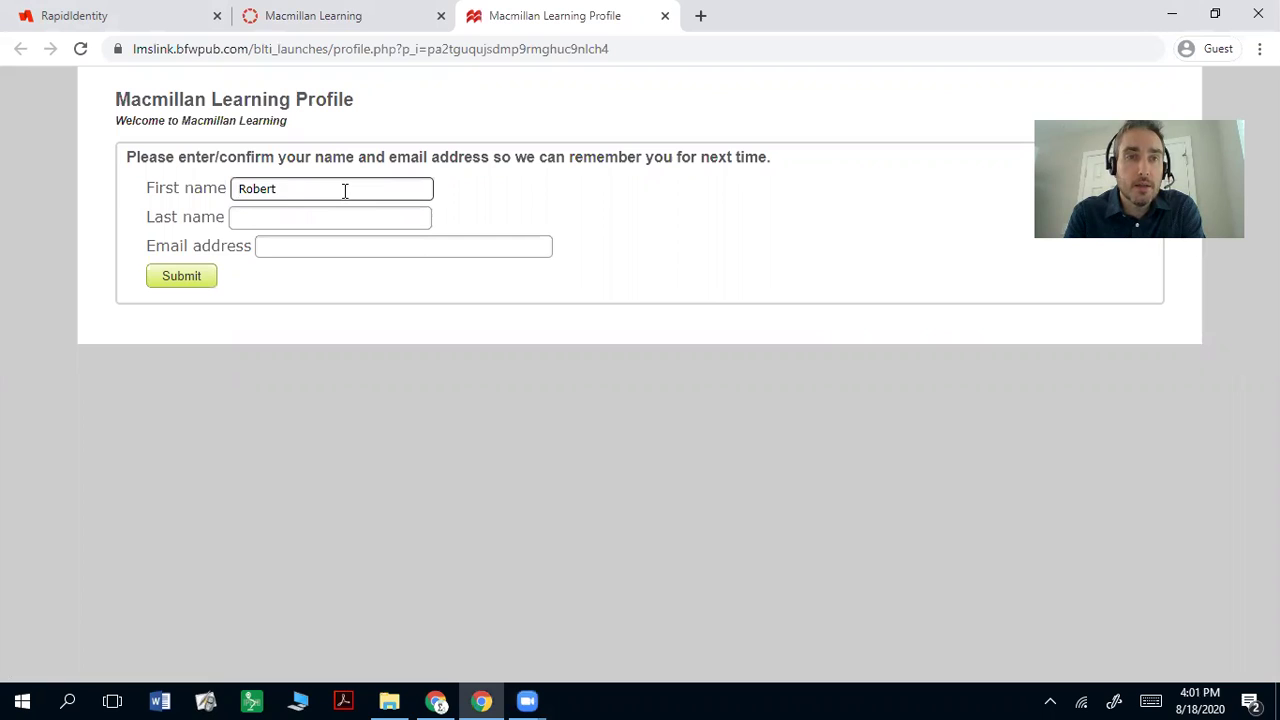
pyautogui.press('Tab')
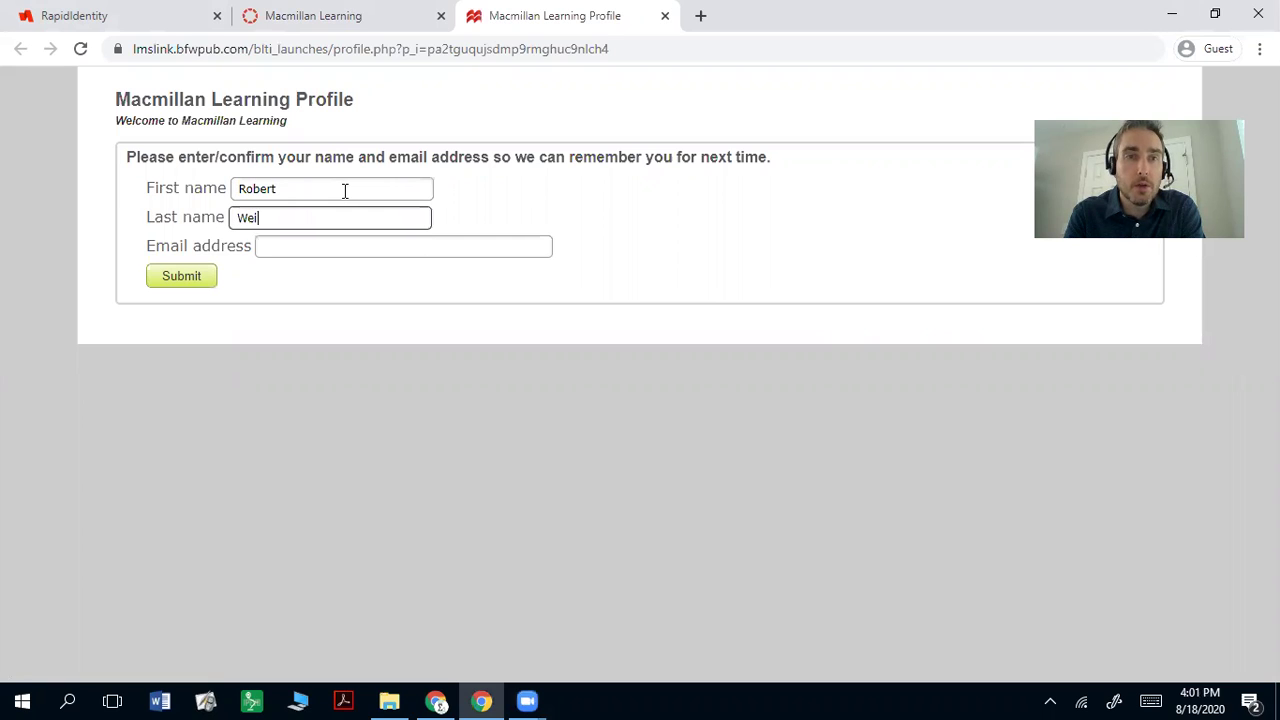
pyautogui.press('Tab')
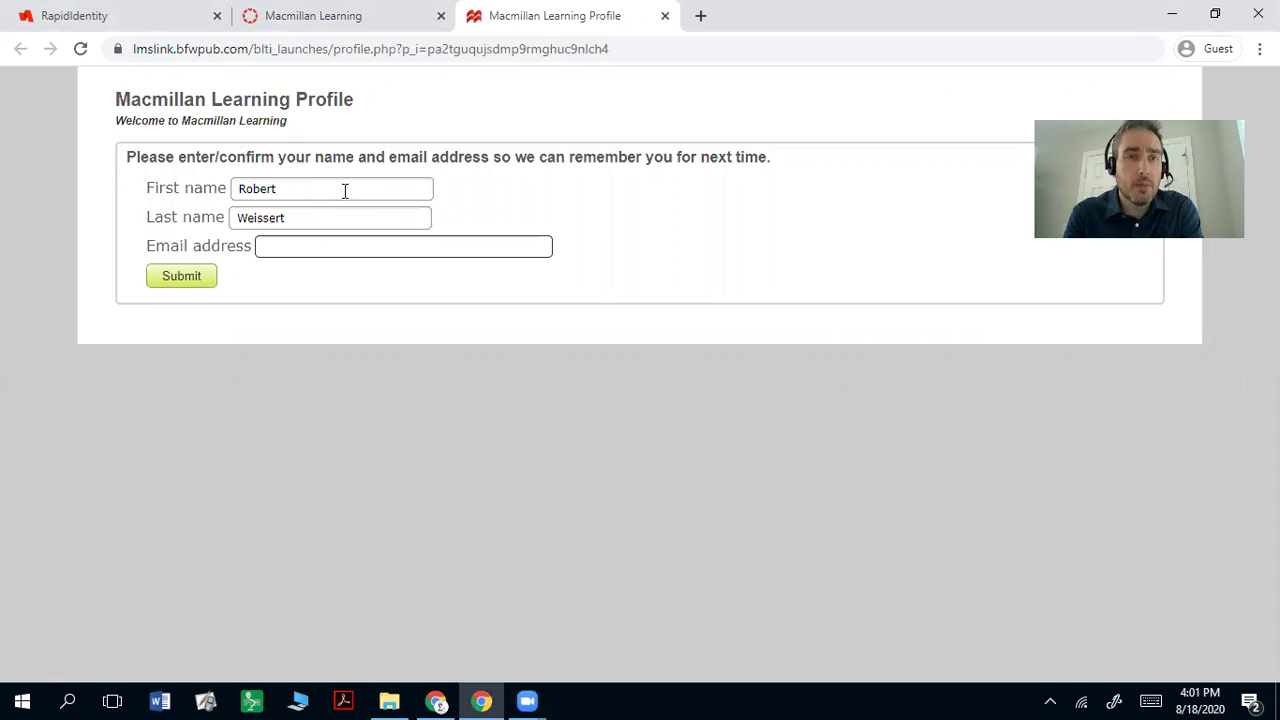
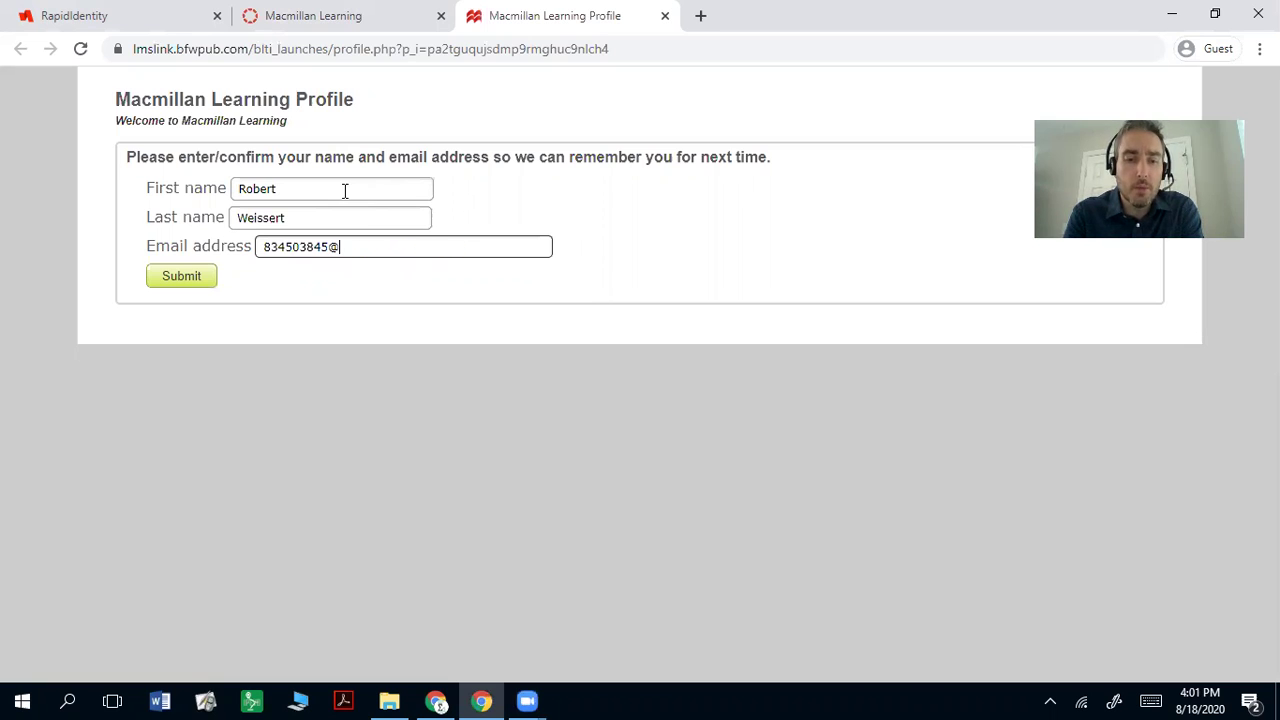
# Step: Enter the student's e-mail address, replacing the school address with a personal one
pyautogui.write('cms.k12.nc.us')
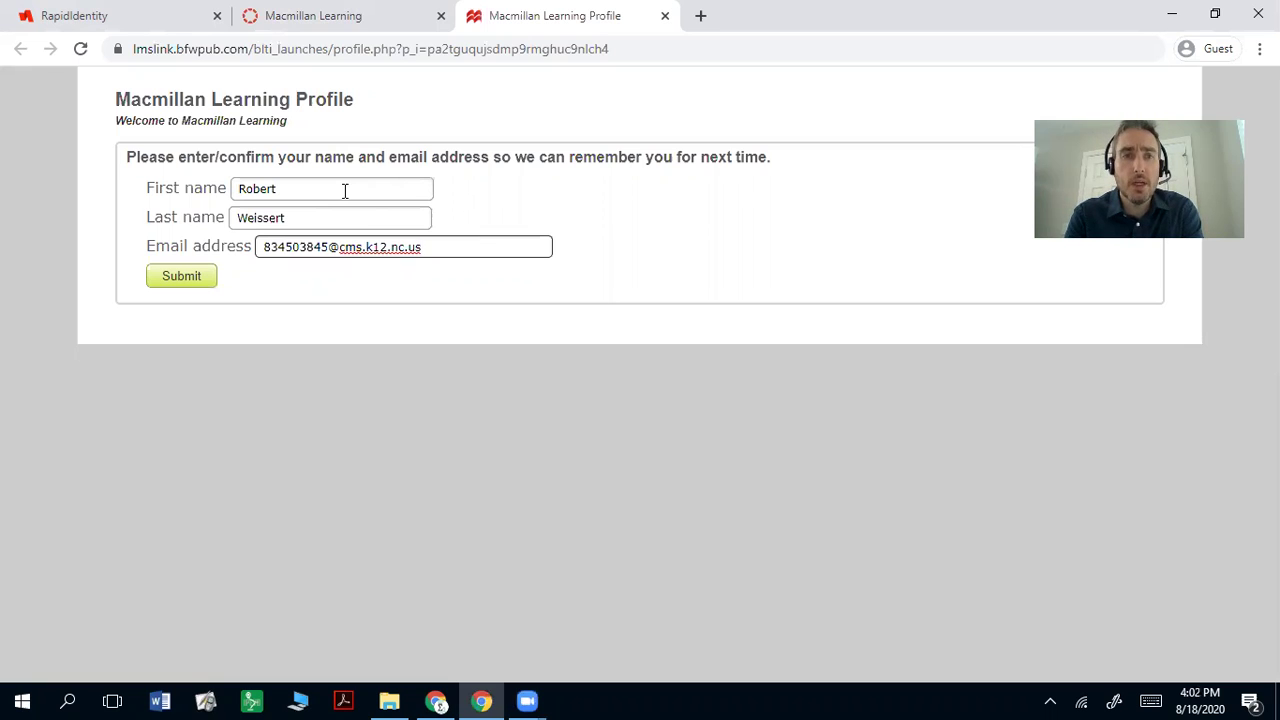
pyautogui.press('BackSpace')
pyautogui.press('BackSpace')
pyautogui.press('BackSpace')
pyautogui.press('BackSpace')
pyautogui.press('BackSpace')
pyautogui.press('BackSpace')
pyautogui.press('BackSpace')
pyautogui.press('BackSpace')
pyautogui.press('BackSpace')
pyautogui.press('BackSpace')
pyautogui.press('BackSpace')
pyautogui.press('BackSpace')
pyautogui.press('BackSpace')
pyautogui.press('BackSpace')
pyautogui.press('BackSpace')
pyautogui.press('BackSpace')
pyautogui.press('BackSpace')
pyautogui.press('BackSpace')
pyautogui.press('BackSpace')
pyautogui.press('BackSpace')
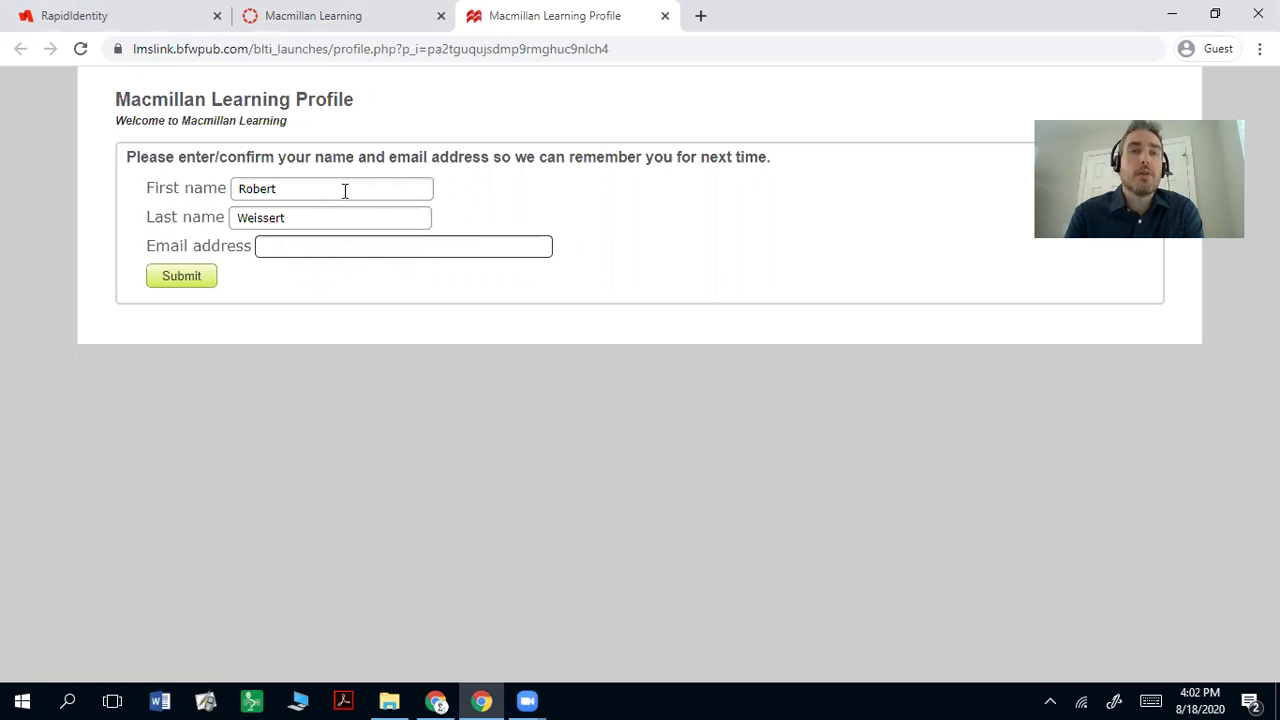
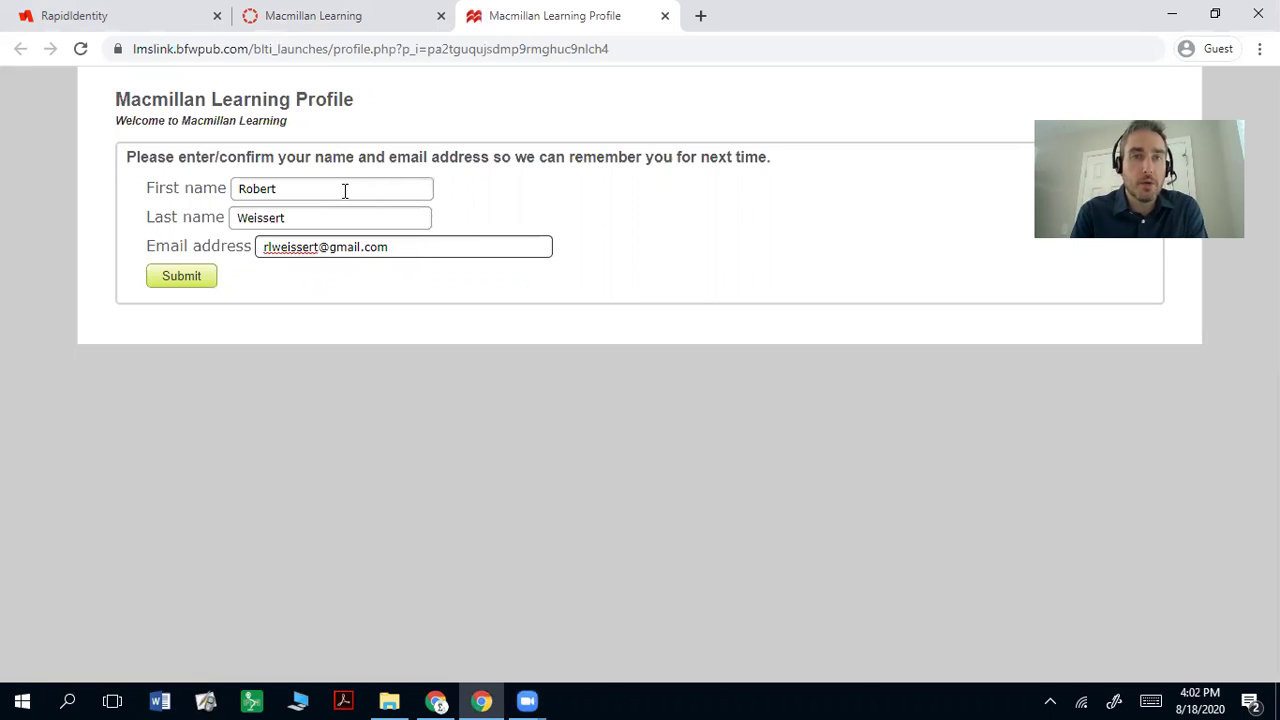
# Step: Submit the profile, accept the Site Policy Agreement, and confirm enrollment in The Practice of Statistics 6e
pyautogui.click(183, 280)
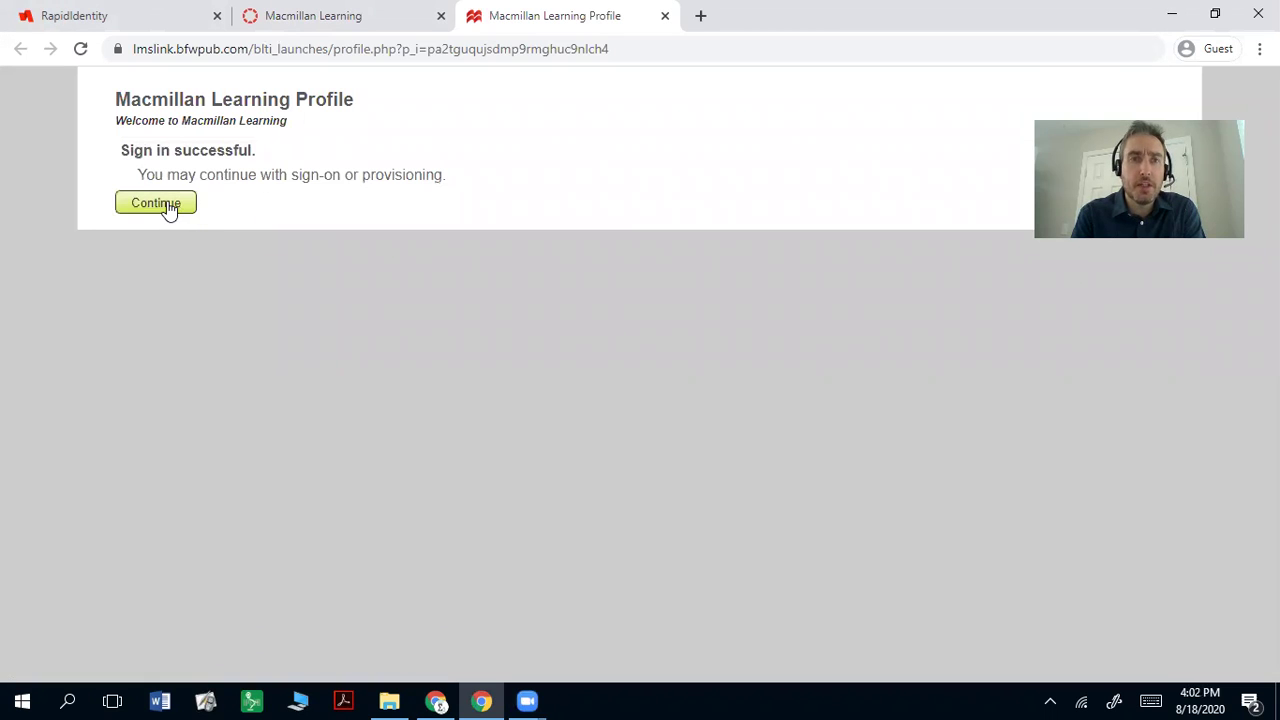
pyautogui.click(167, 206)
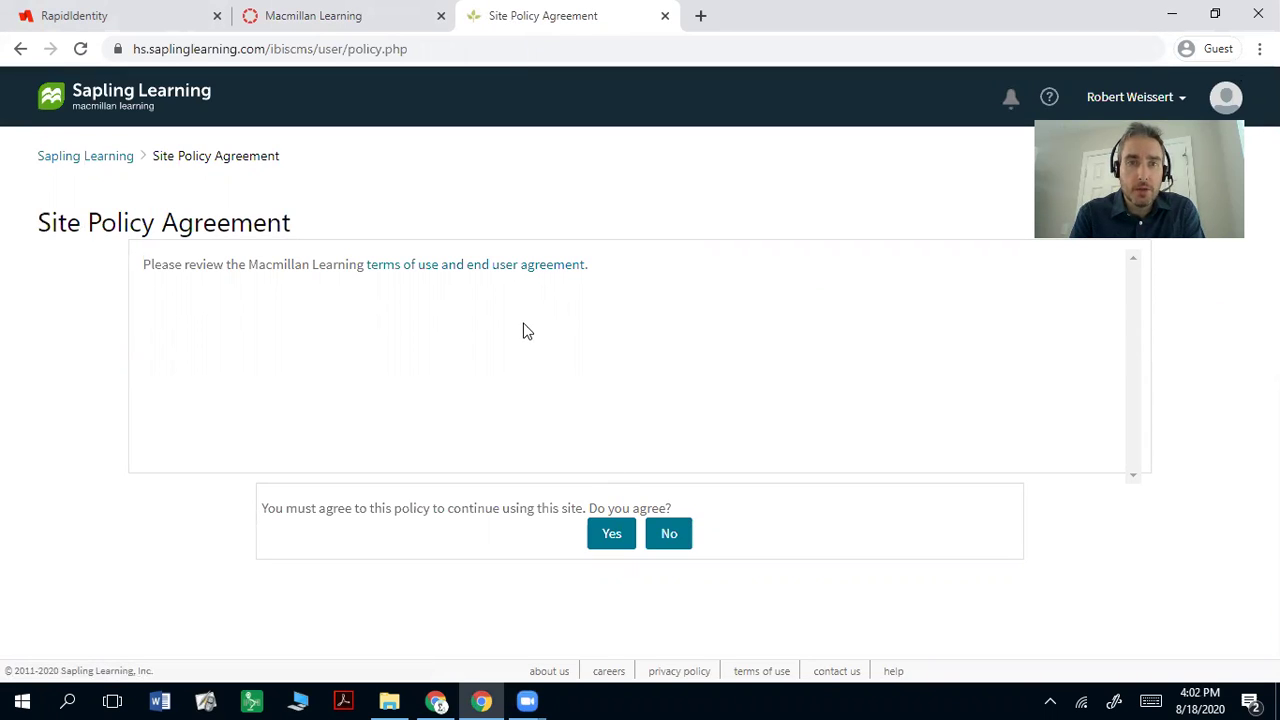
pyautogui.click(618, 538)
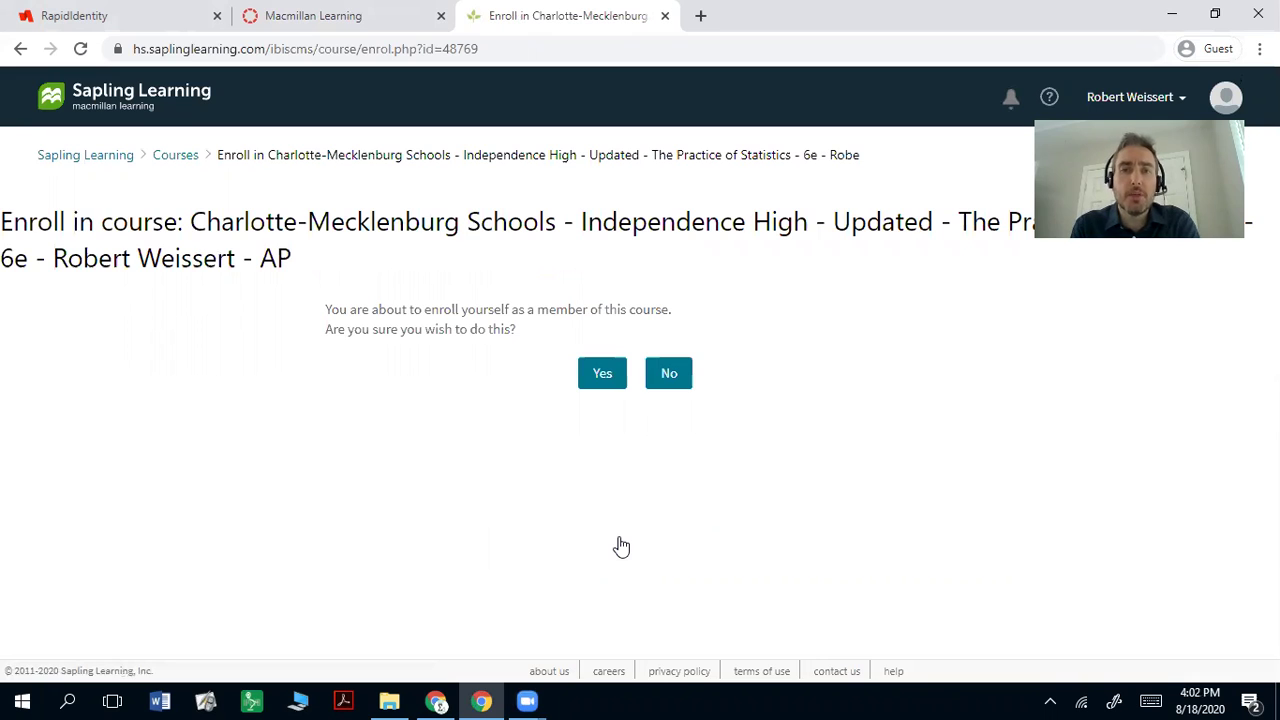
pyautogui.click(609, 375)
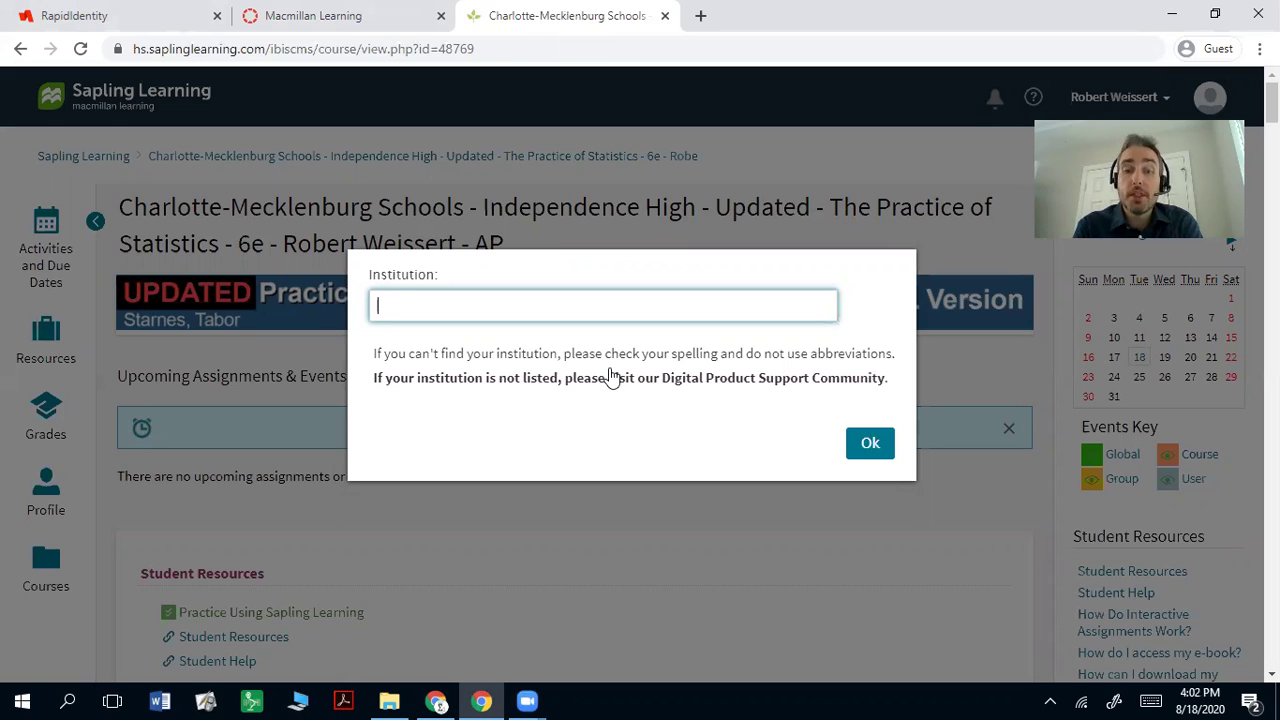
# Step: Search 'Charlotte' and confirm Charlotte-Mecklenburg Schools as the institution
pyautogui.write('C')
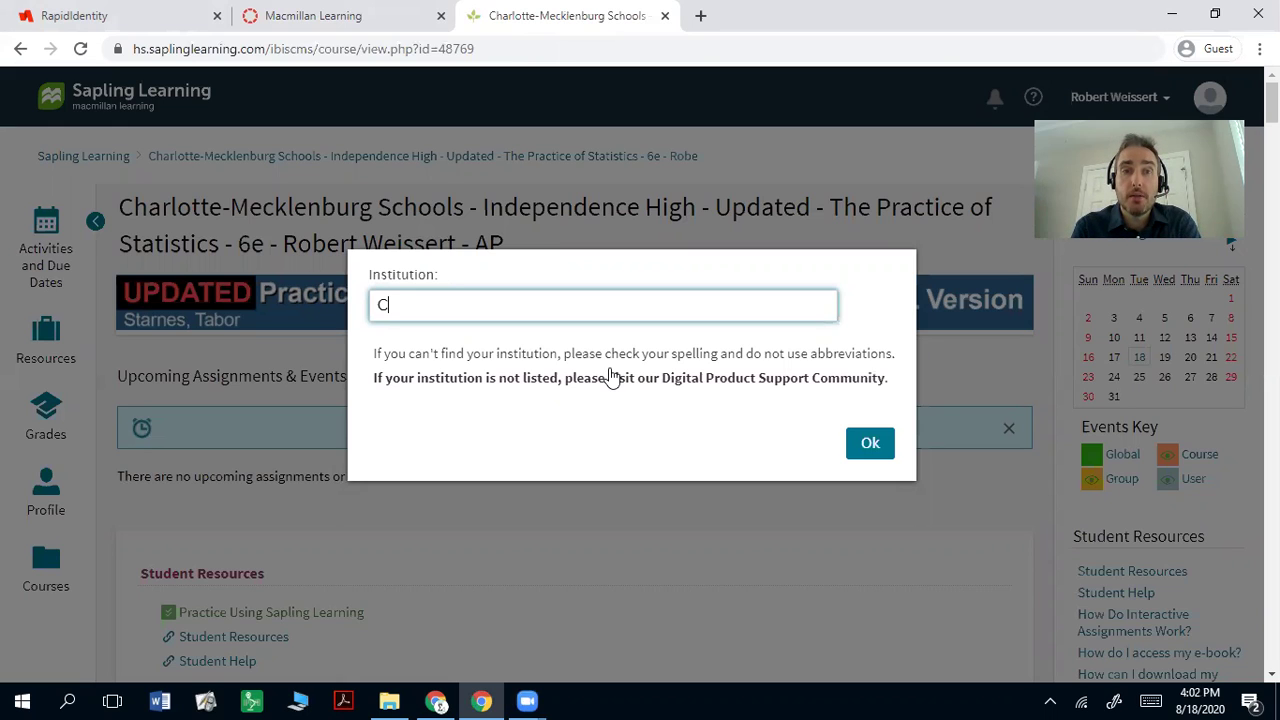
pyautogui.write('harlotte')
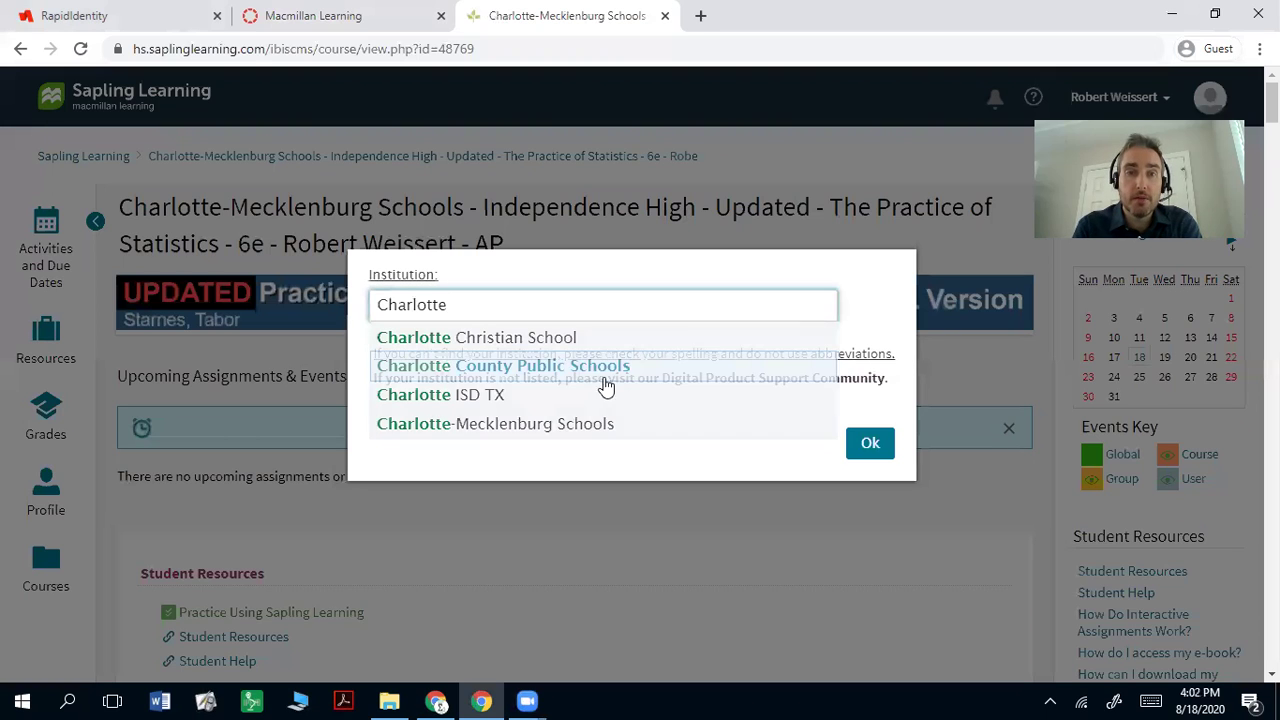
pyautogui.click(540, 434)
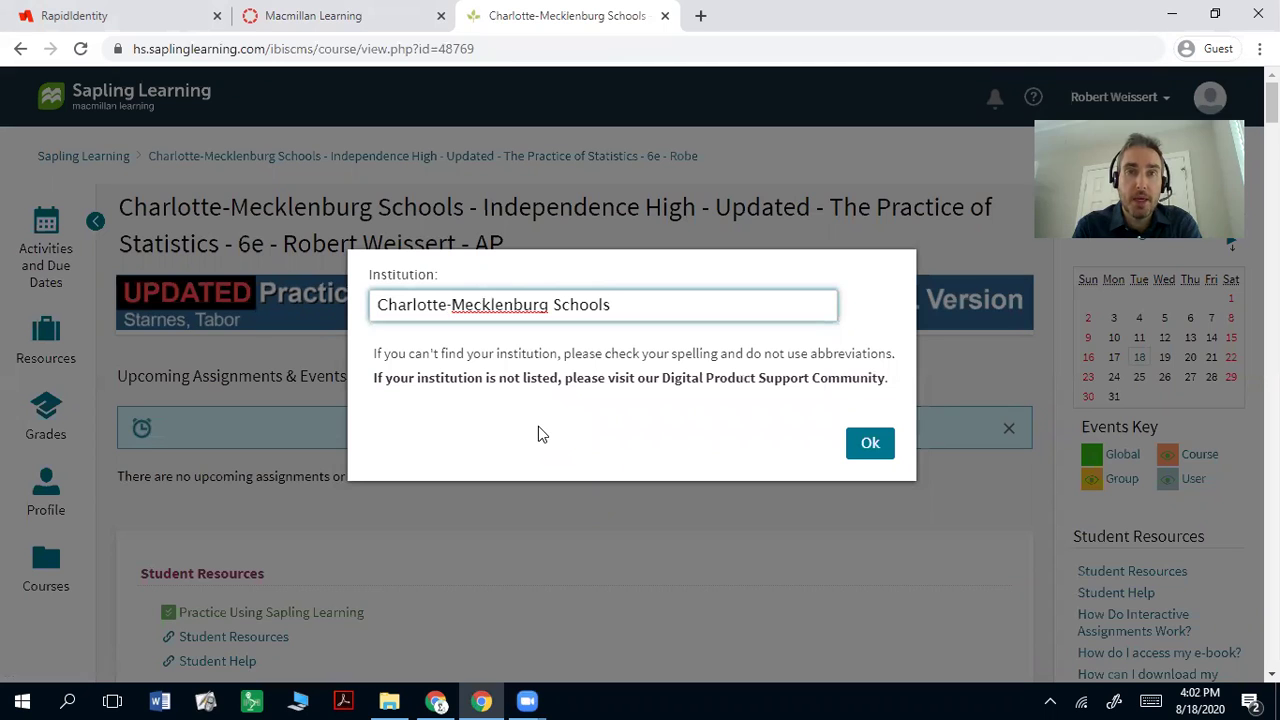
pyautogui.click(872, 459)
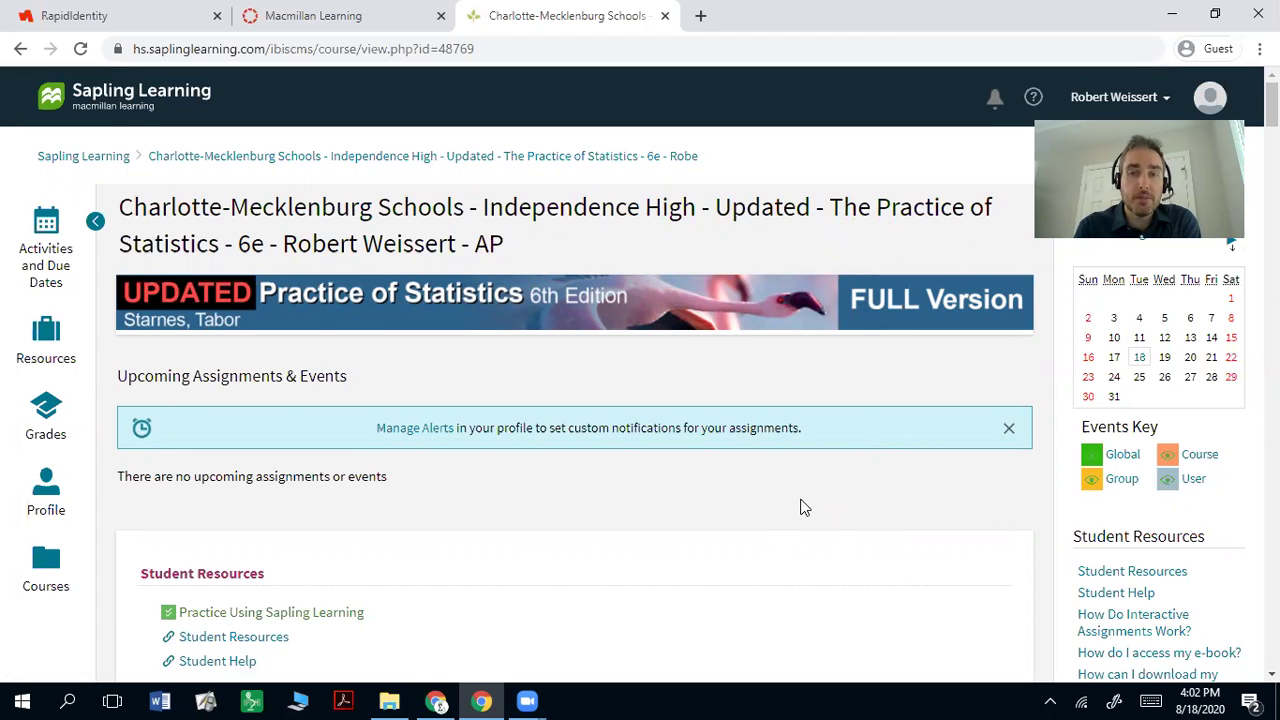
pyautogui.scroll(-3, 805, 507)
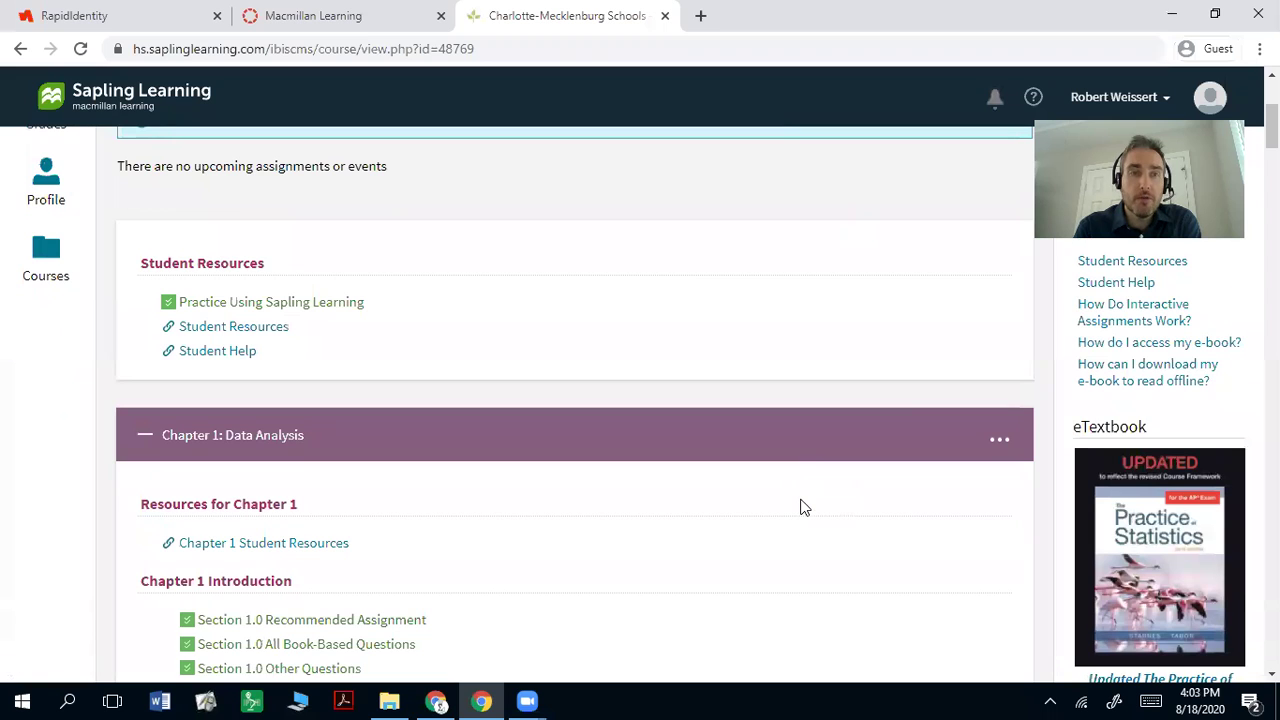
pyautogui.scroll(-1, 802, 506)
pyautogui.scroll(3, 803, 506)
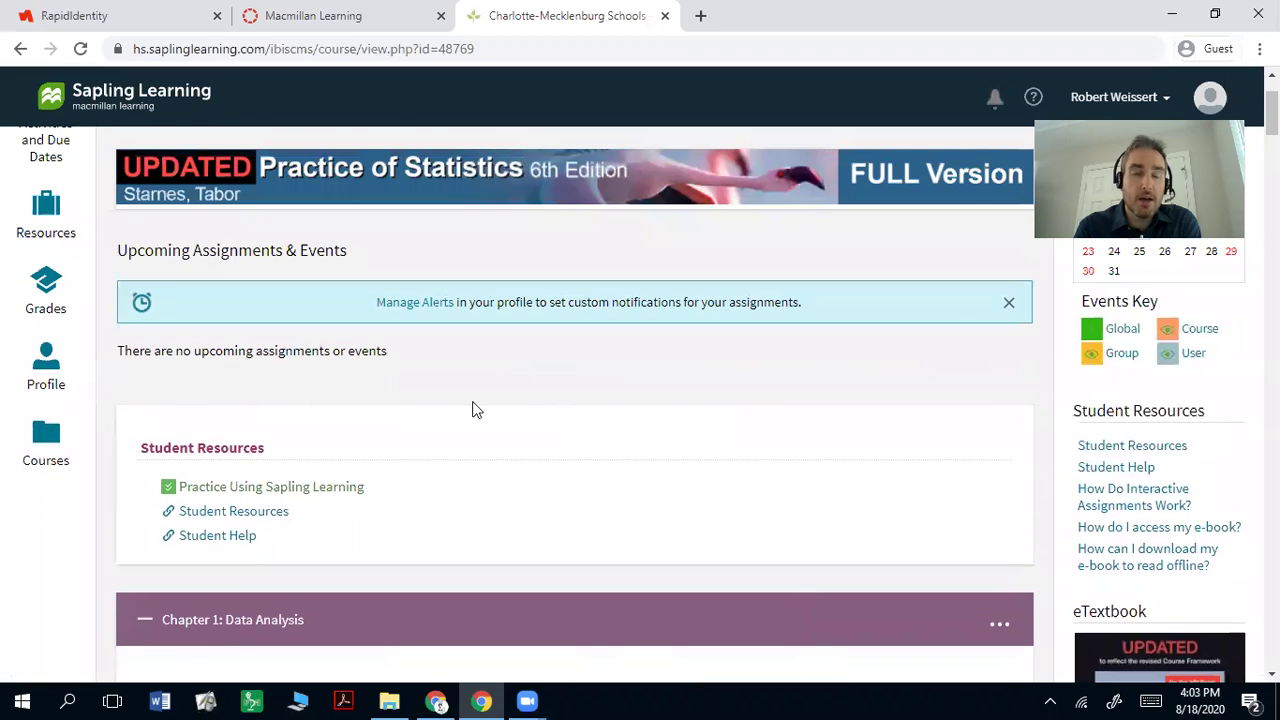
pyautogui.scroll(2, 475, 410)
pyautogui.scroll(-2, 475, 410)
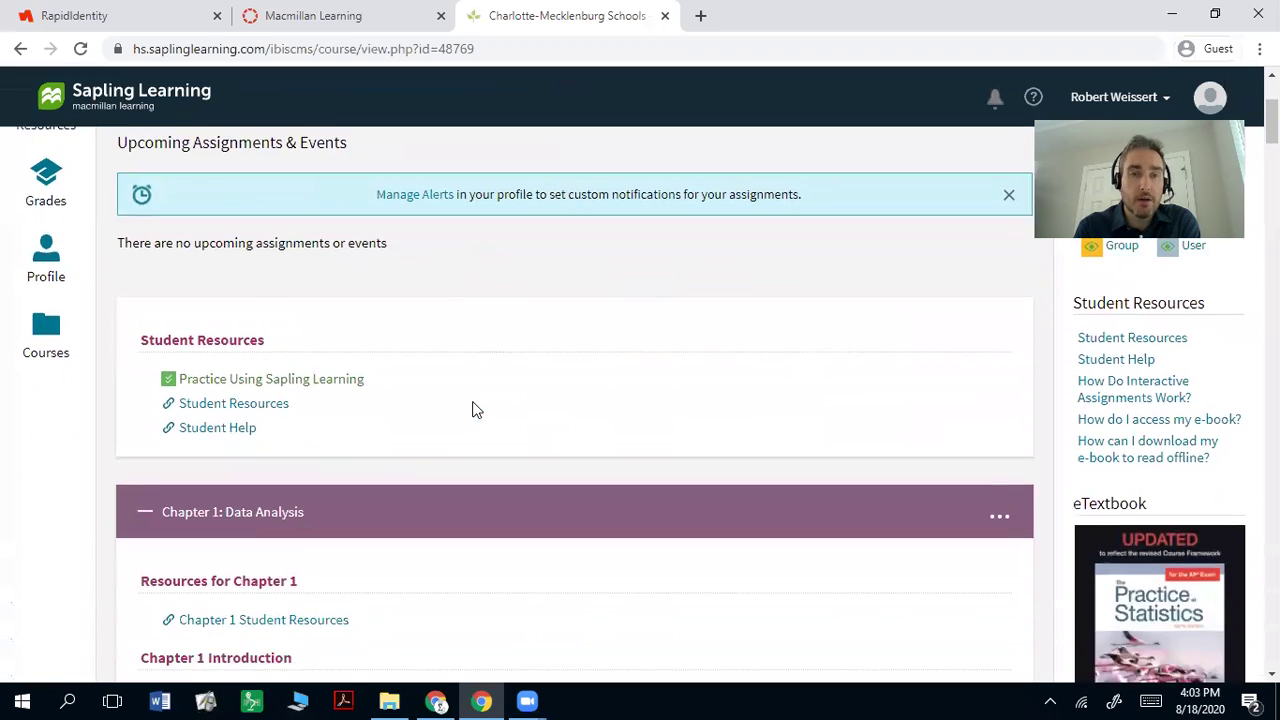
pyautogui.scroll(-1, 475, 410)
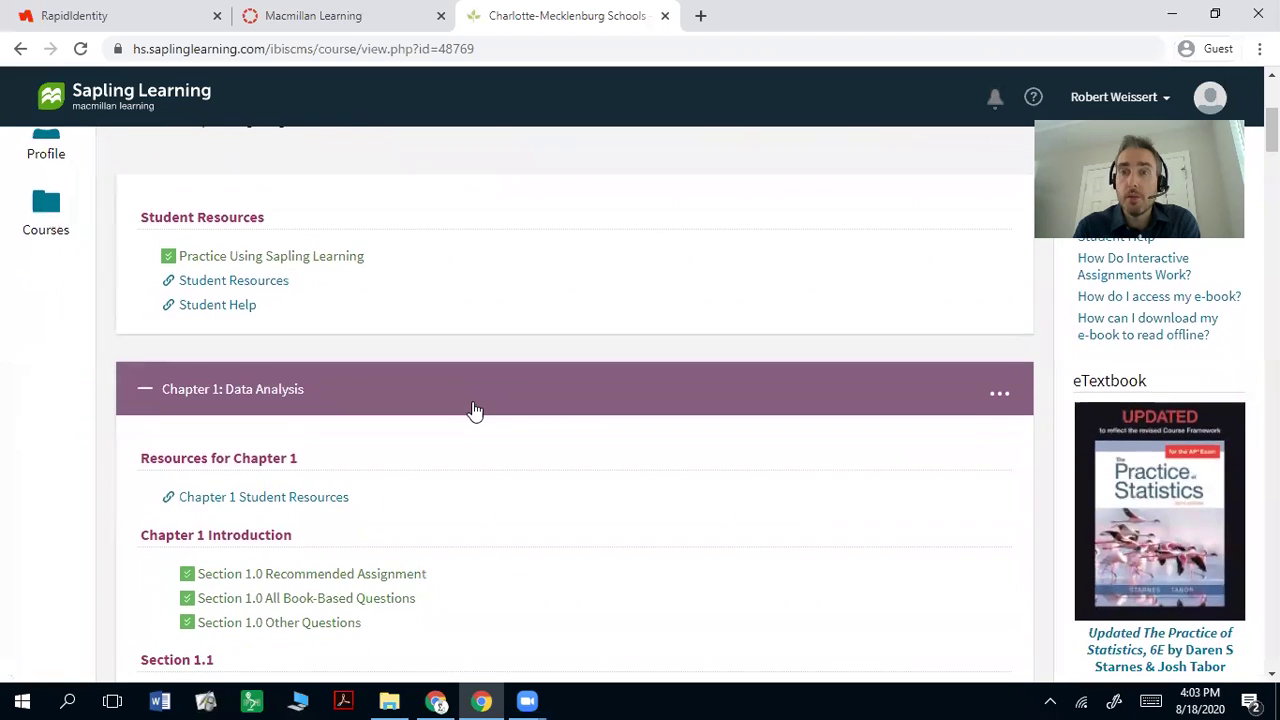
pyautogui.scroll(-1, 475, 410)
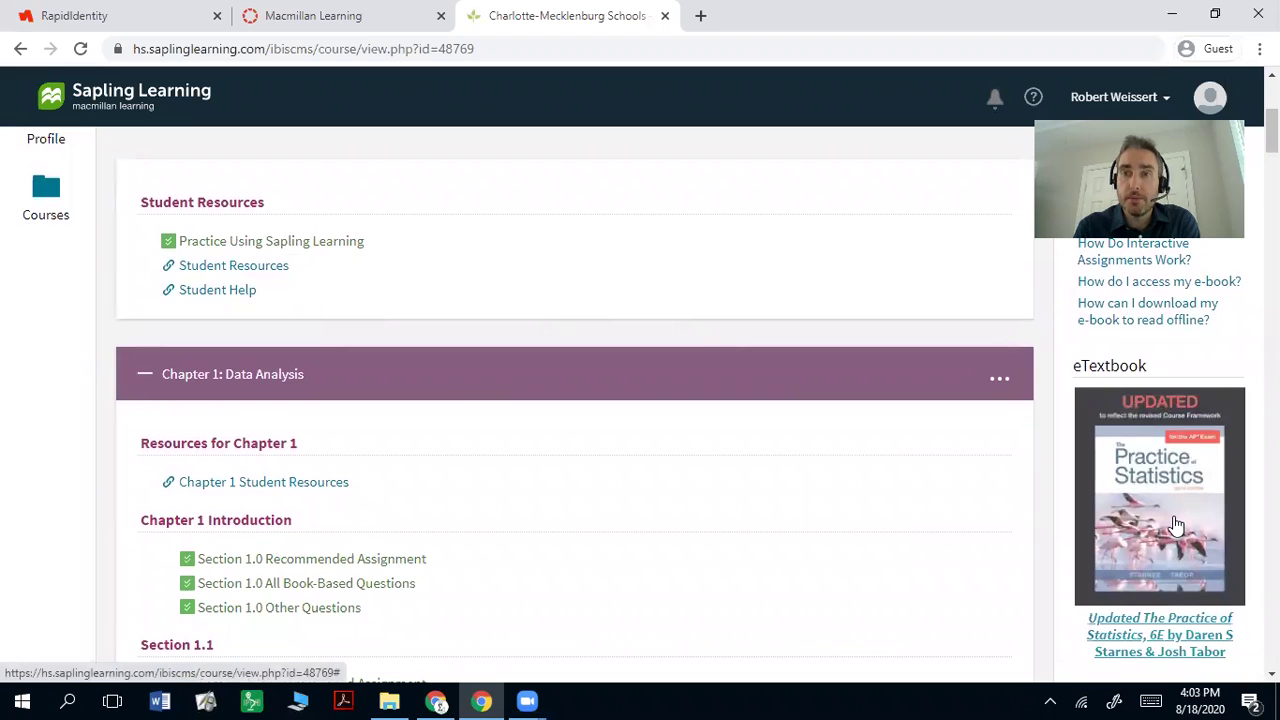
pyautogui.scroll(2, 1181, 478)
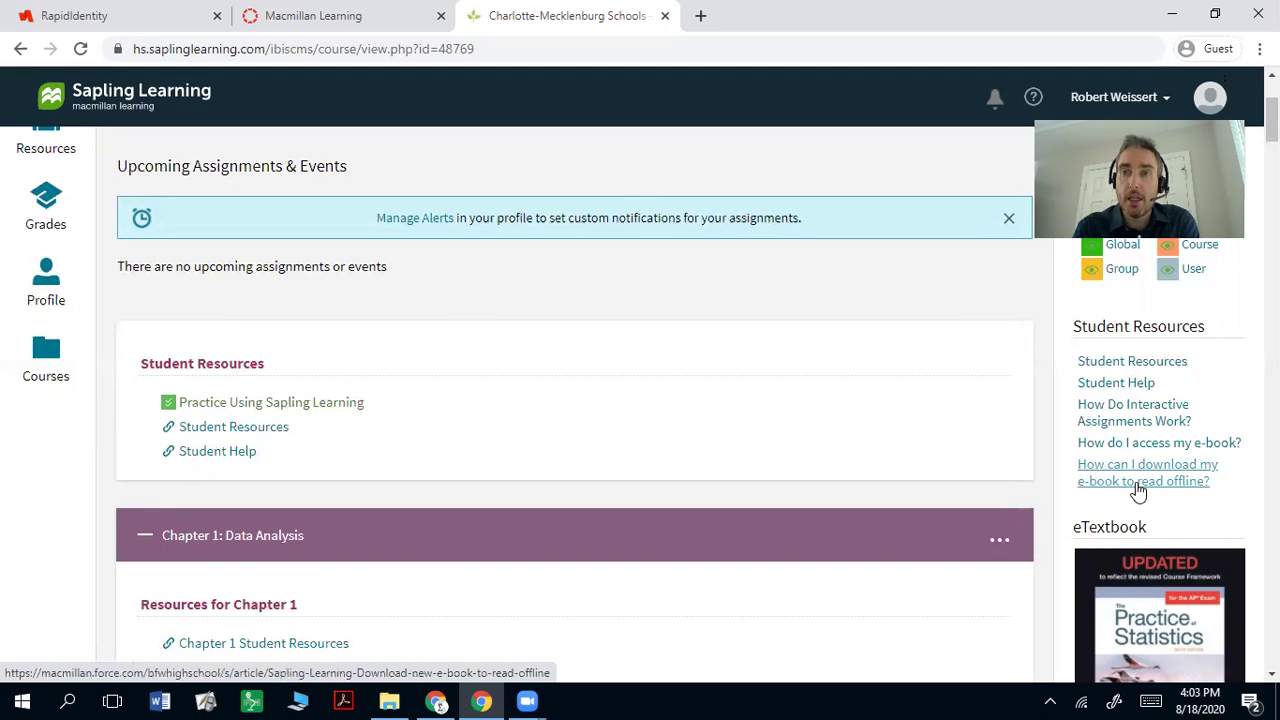
pyautogui.scroll(-1, 1138, 490)
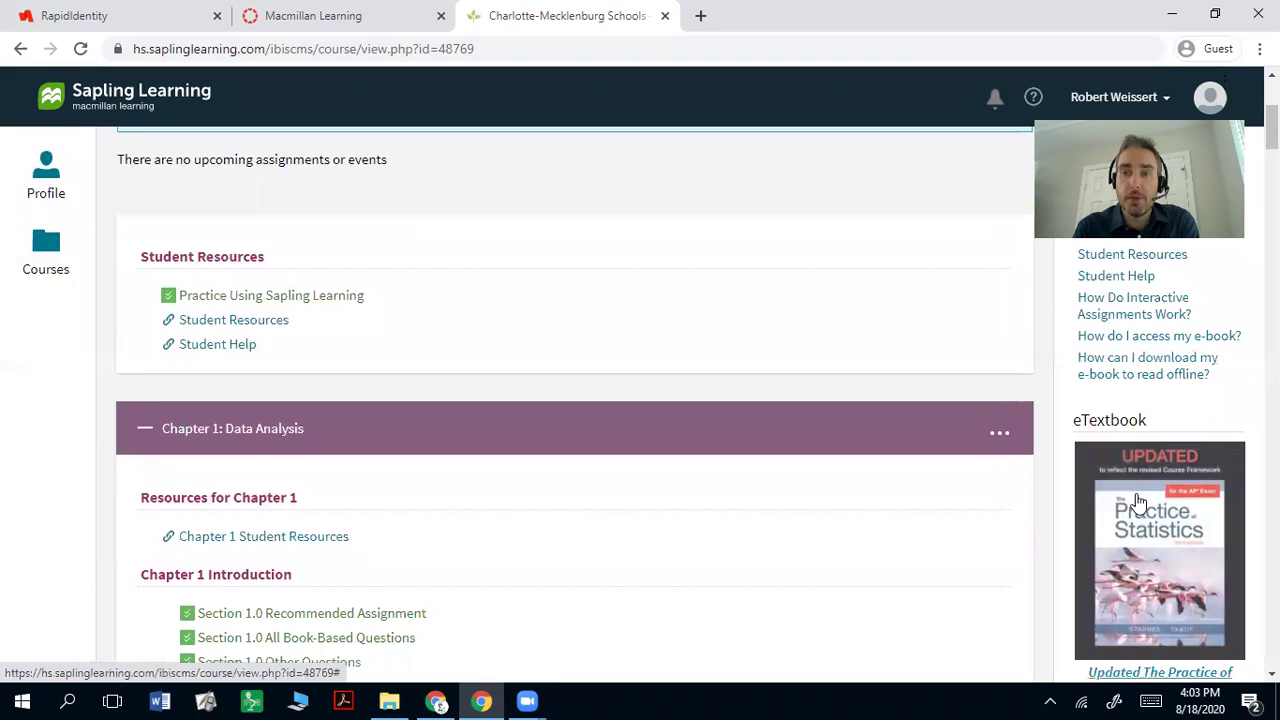
# Step: Open the Practice of Statistics eTextbook, save cookie preferences, and continue sign-in with the student's e-mail
pyautogui.click(1138, 500)
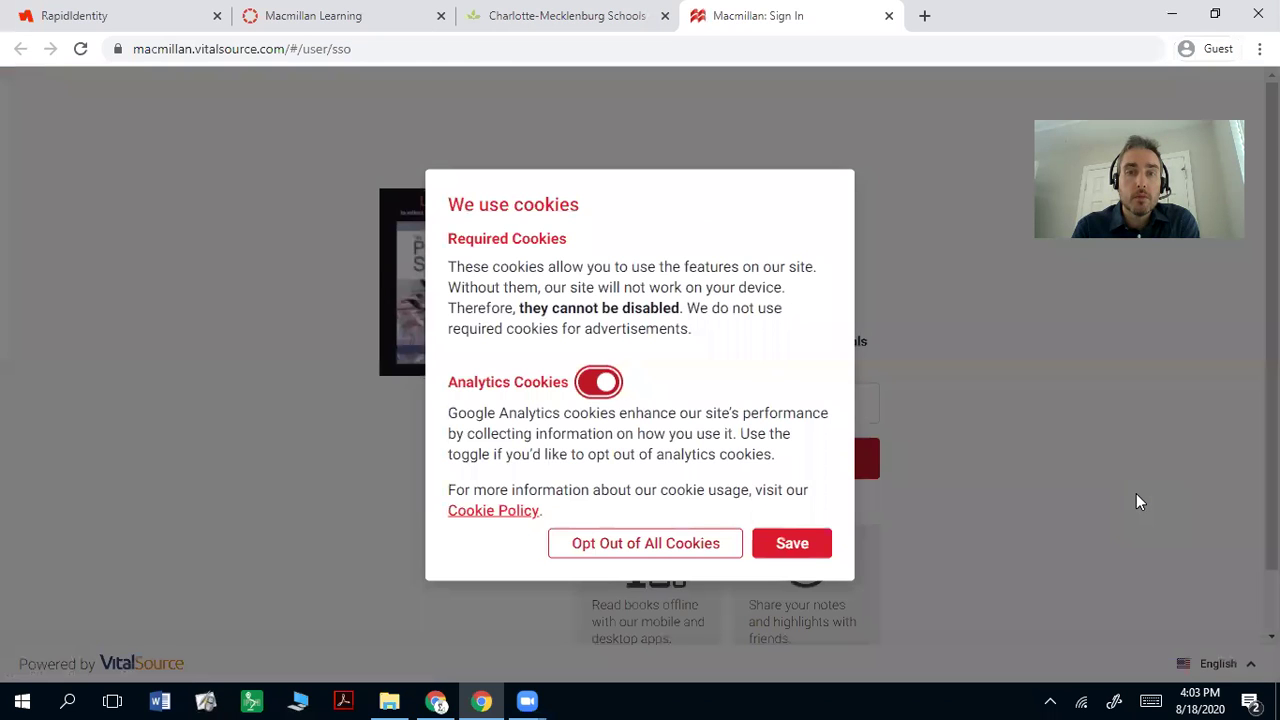
pyautogui.click(789, 544)
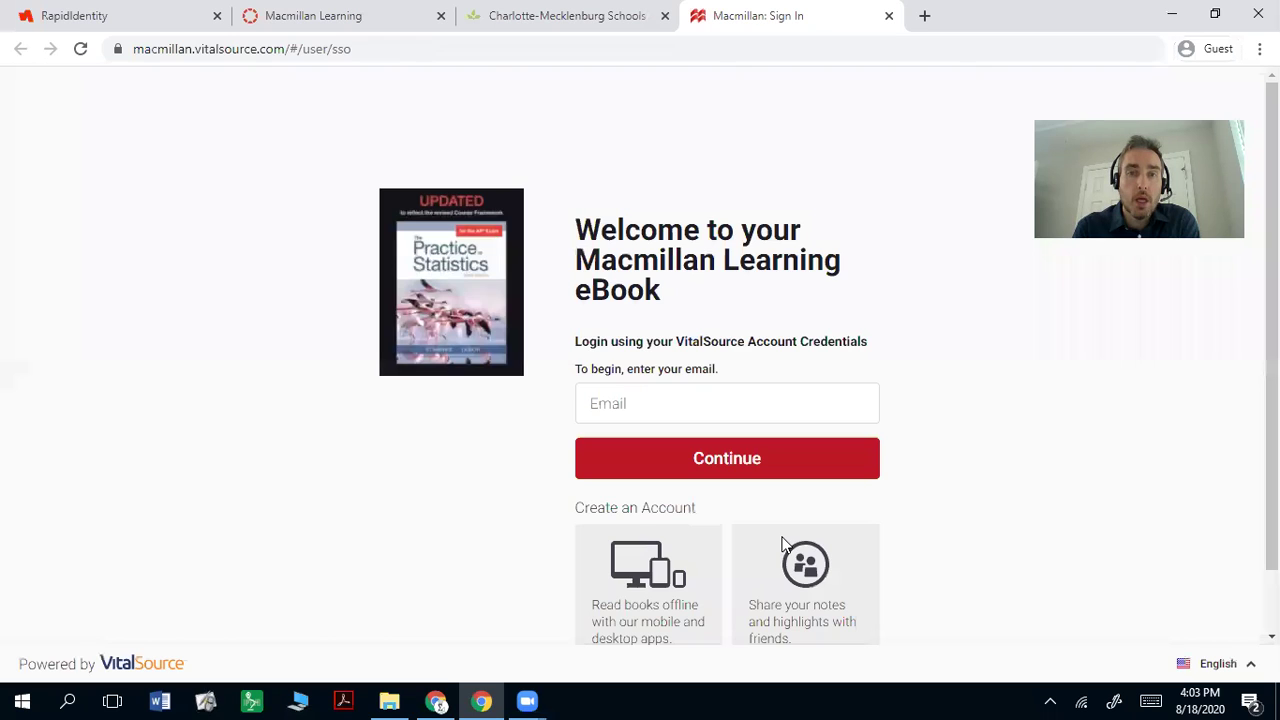
pyautogui.click(721, 404)
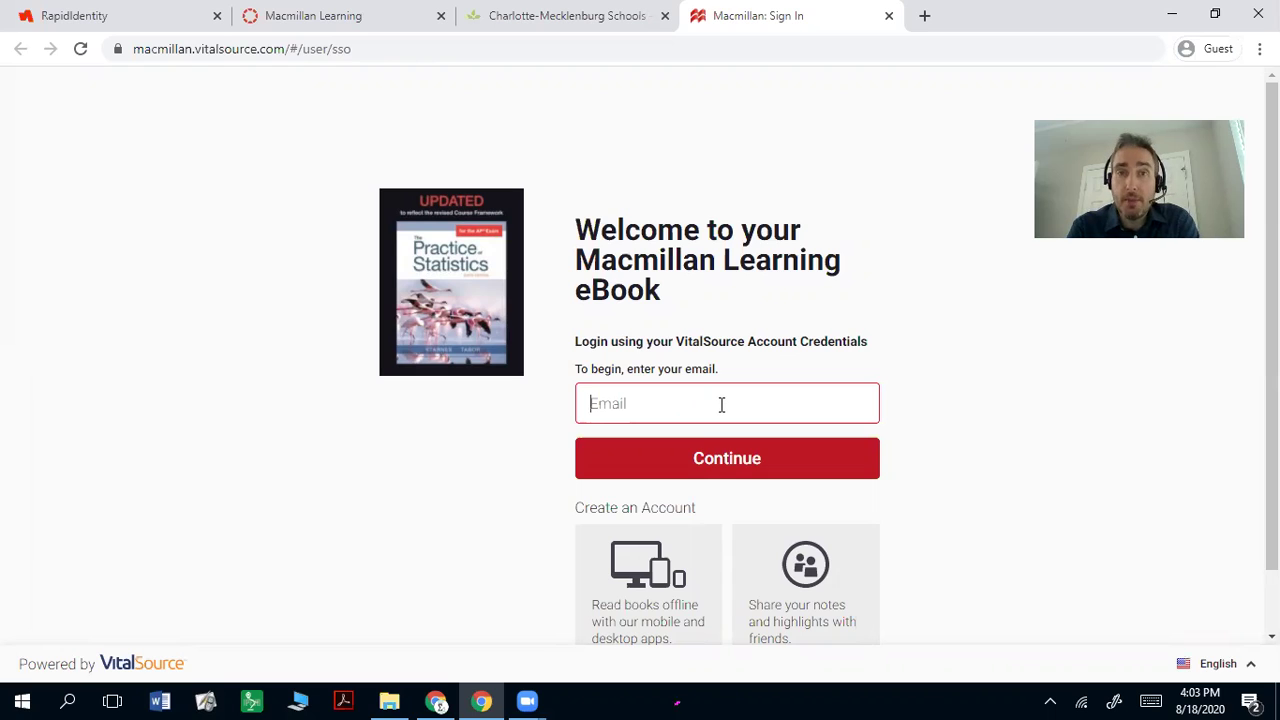
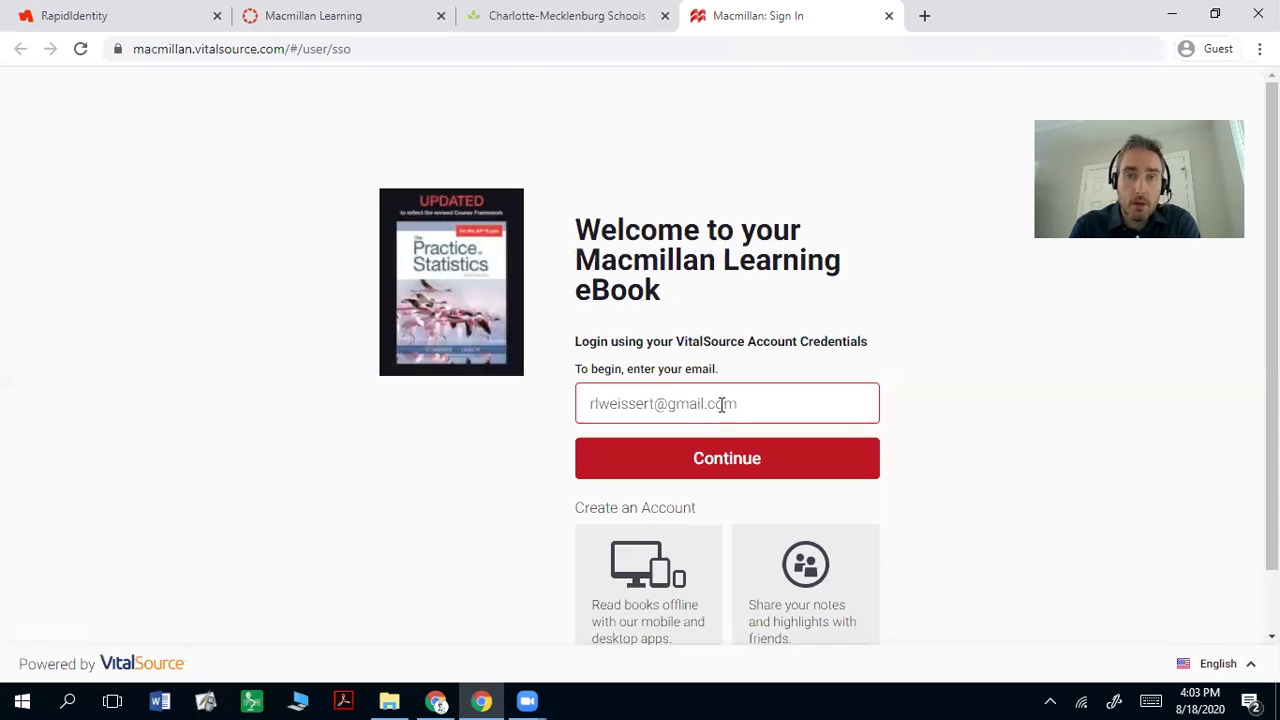
pyautogui.click(697, 462)
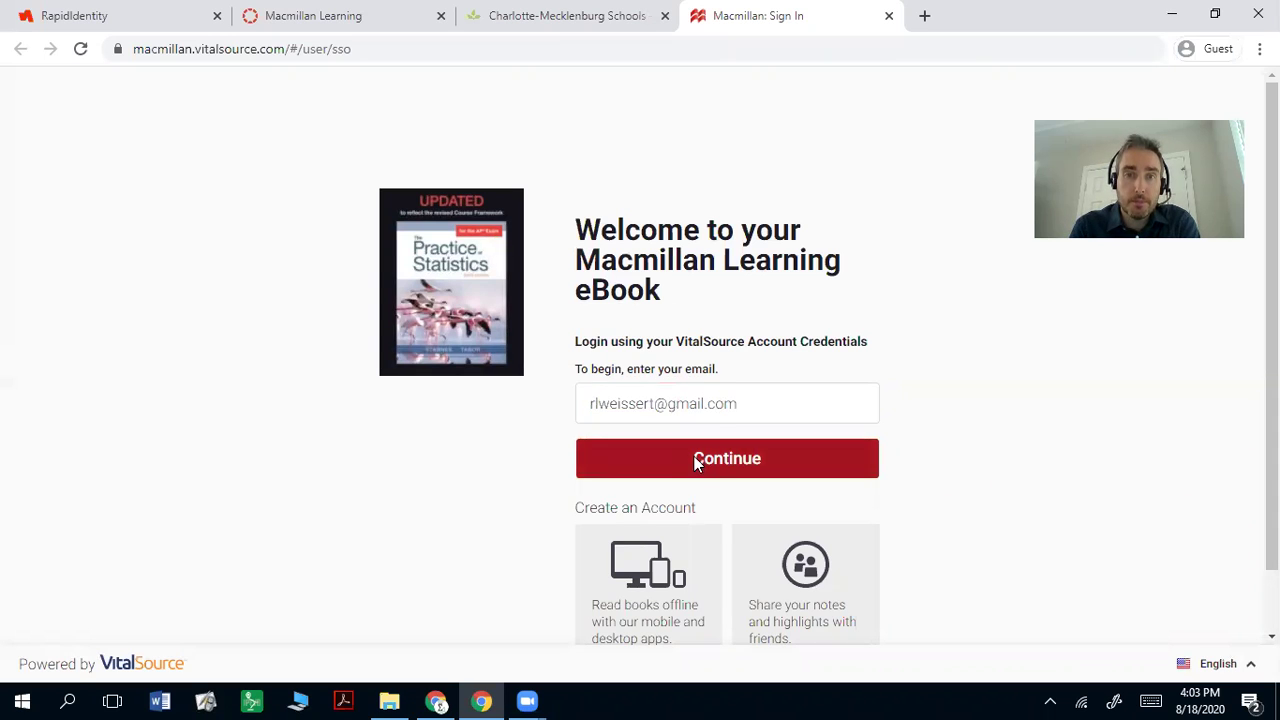
# Step: Fill in the student's first and last name and enter and confirm the account password
pyautogui.click(703, 214)
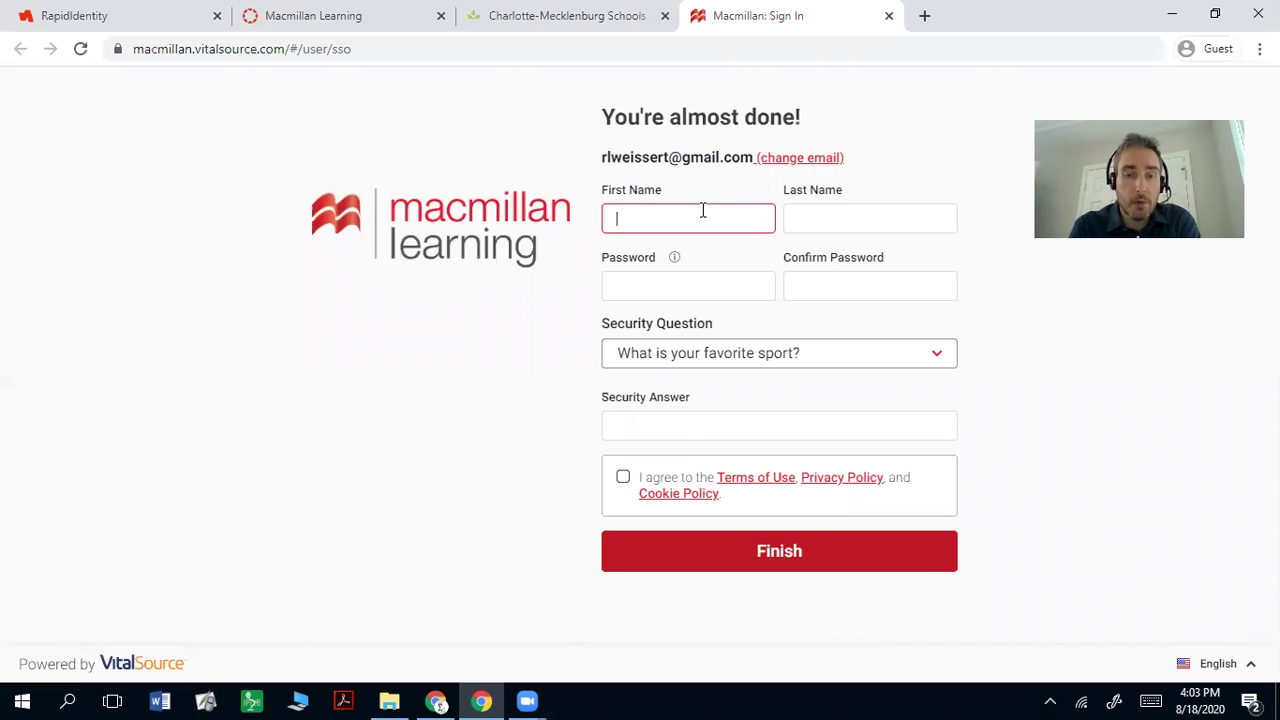
pyautogui.press('Tab')
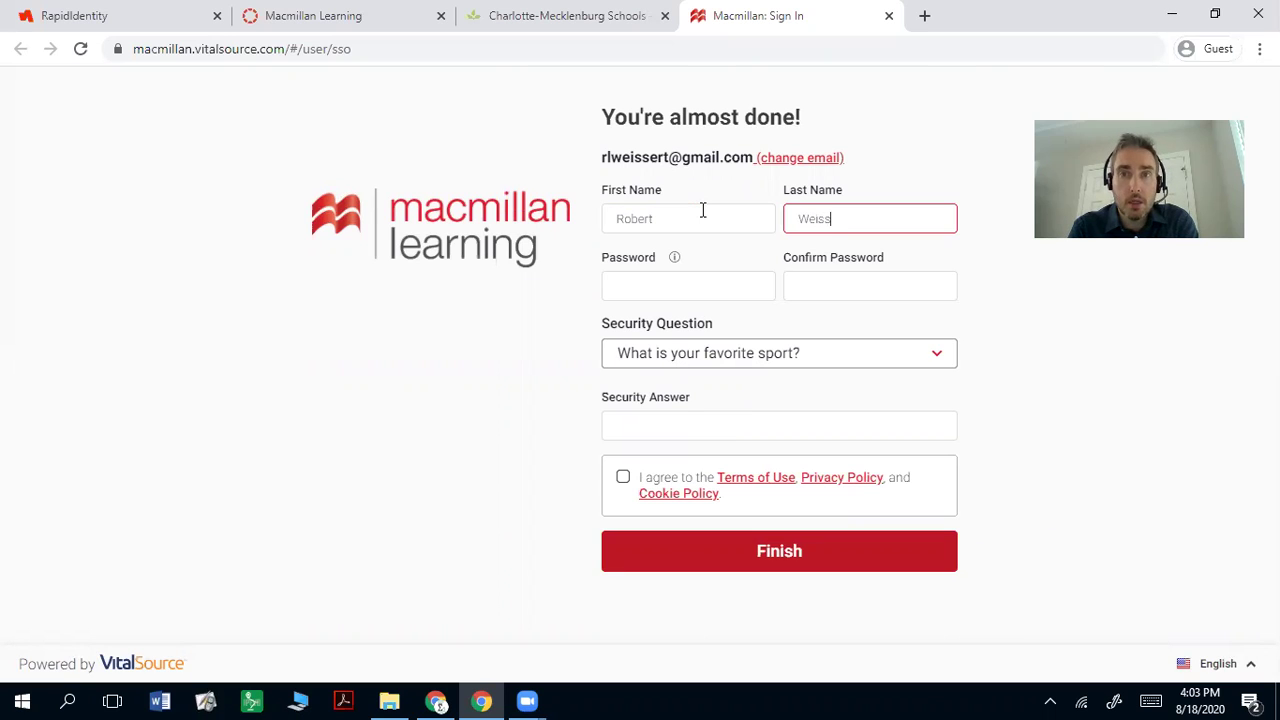
pyautogui.press('Tab')
pyautogui.write('************')
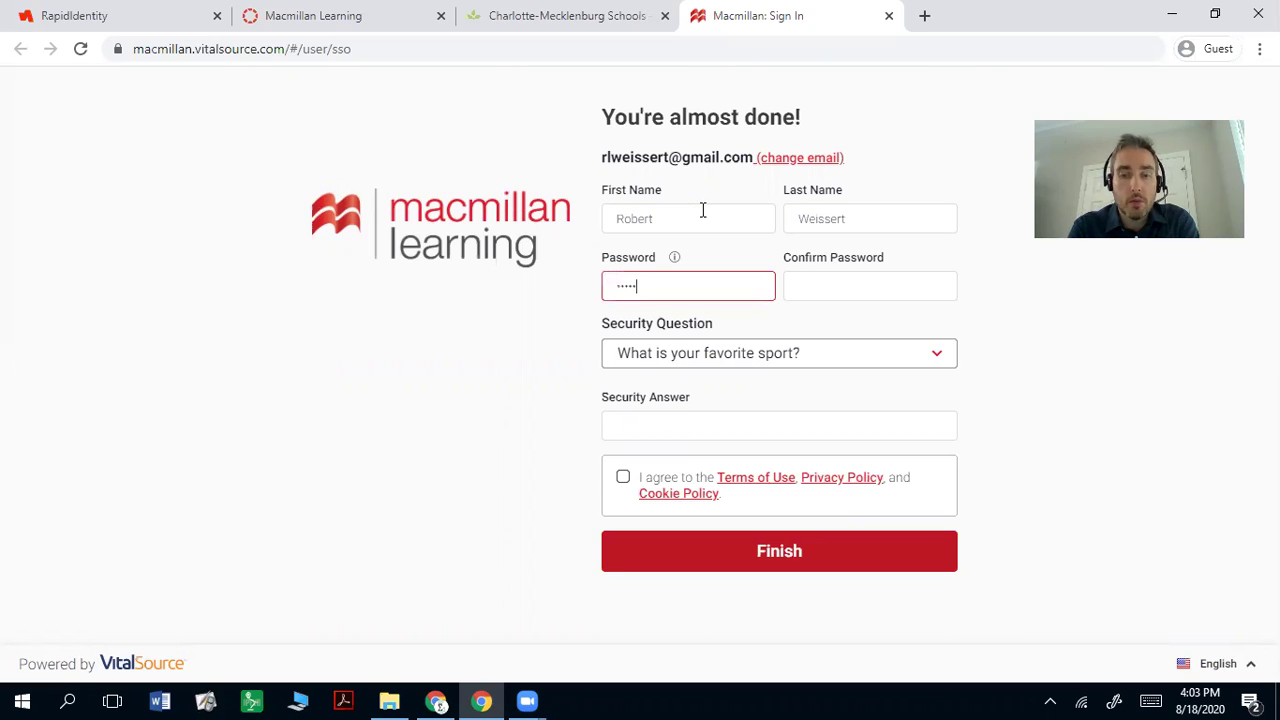
pyautogui.press('Tab')
pyautogui.write('**********')
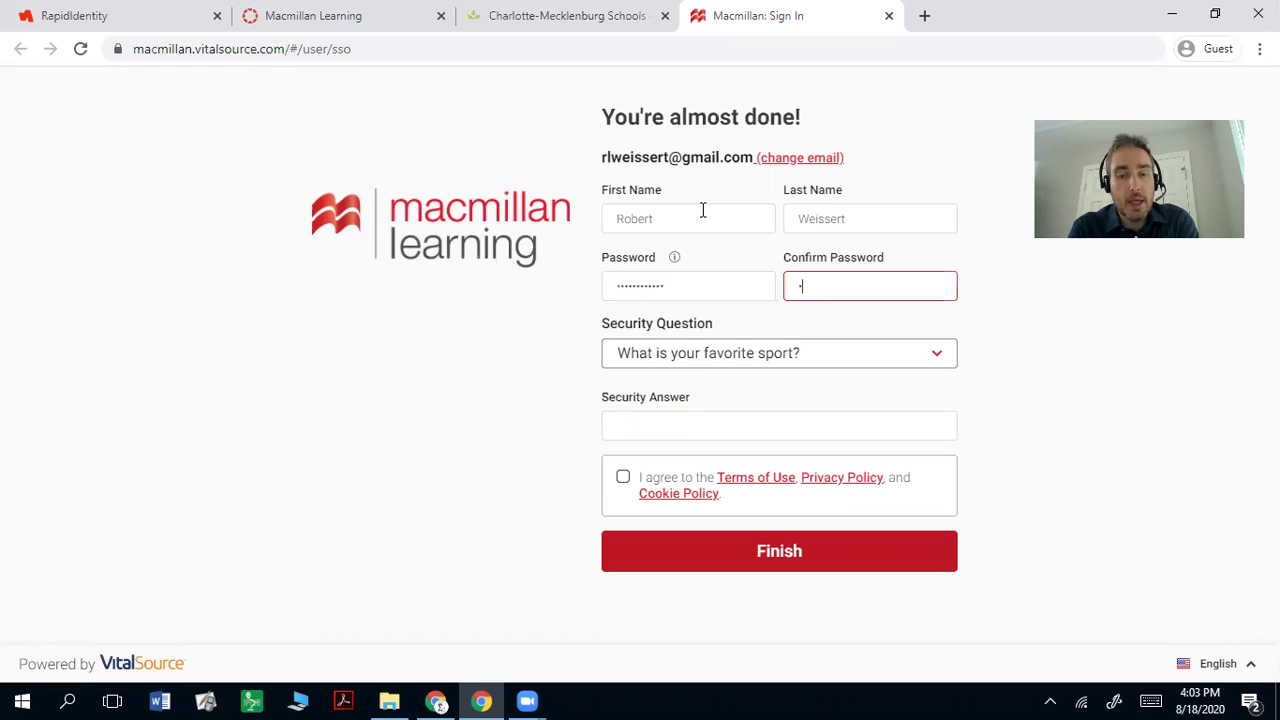
pyautogui.write('**')
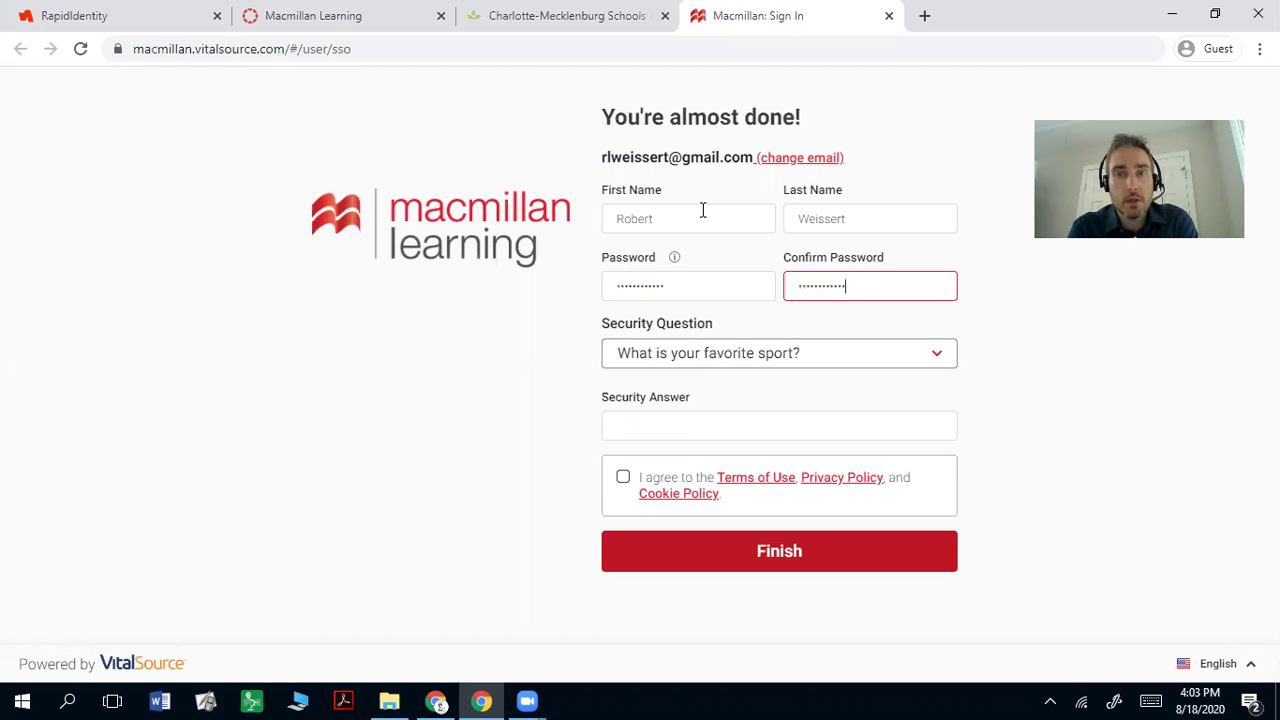
pyautogui.click(675, 259)
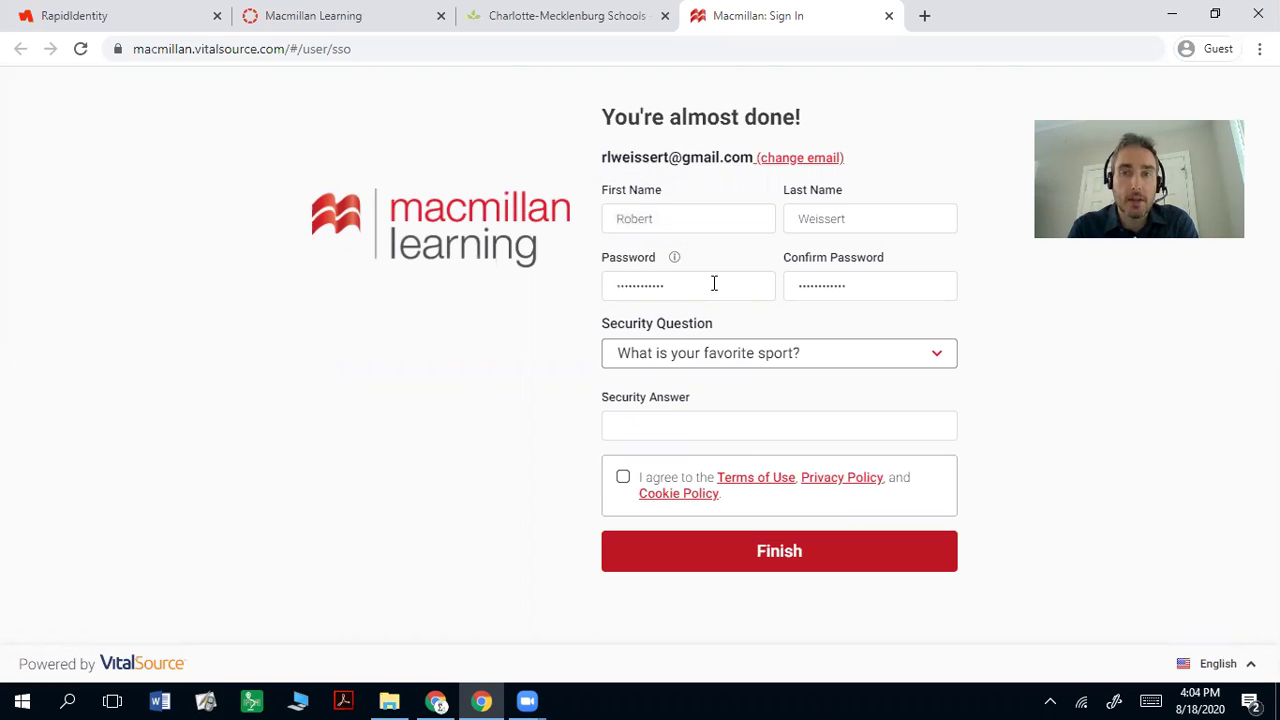
# Step: Choose the favorite ice cream flavor security question, enter its answer, accept the terms, and finish
pyautogui.click(728, 362)
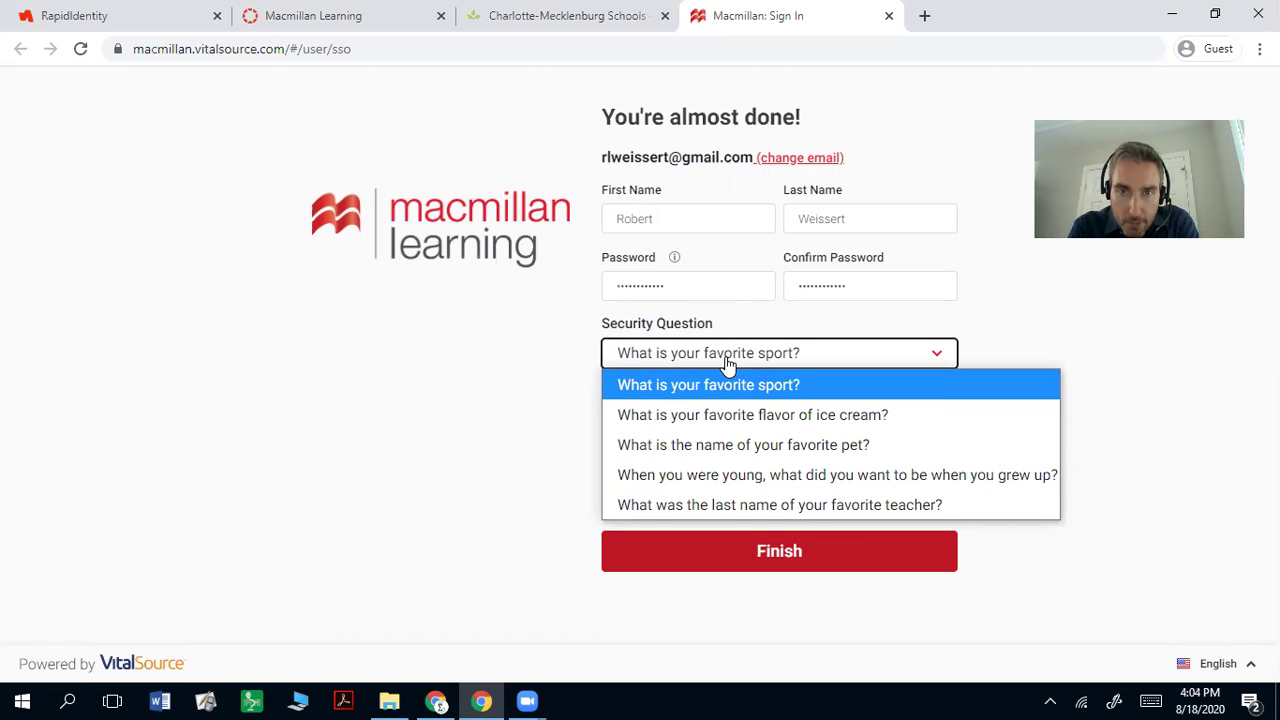
pyautogui.click(714, 408)
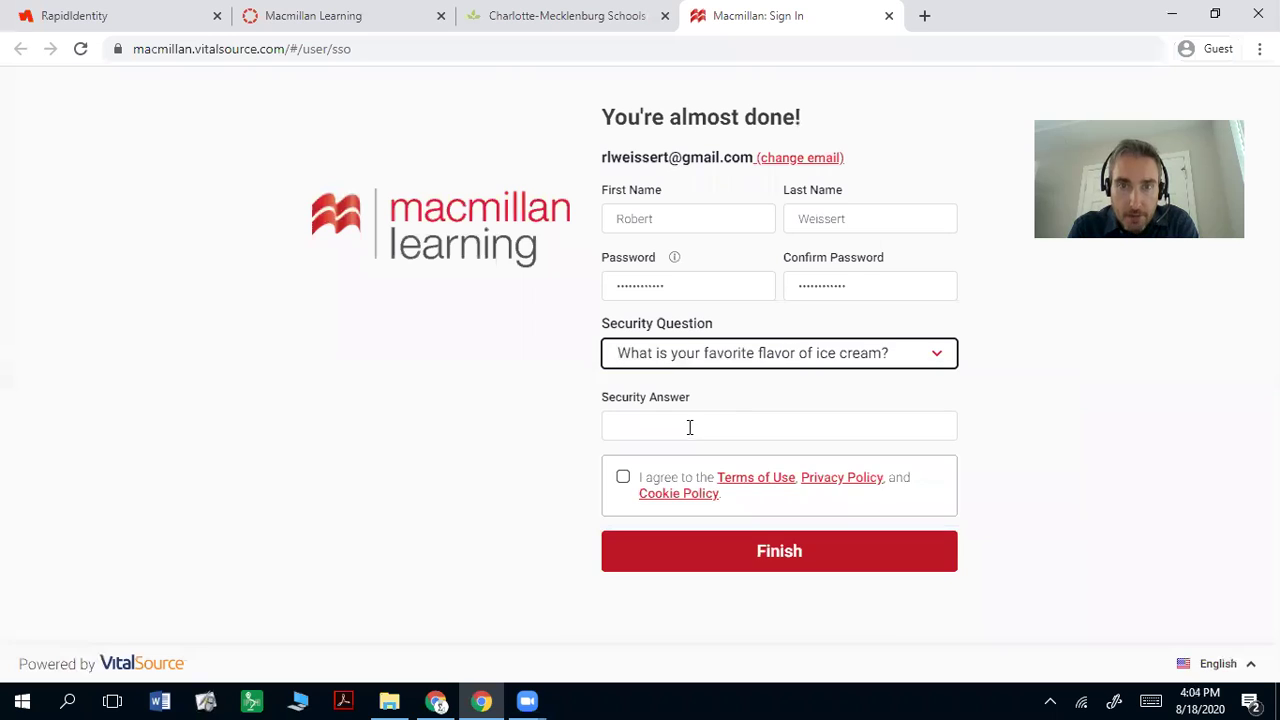
pyautogui.click(689, 429)
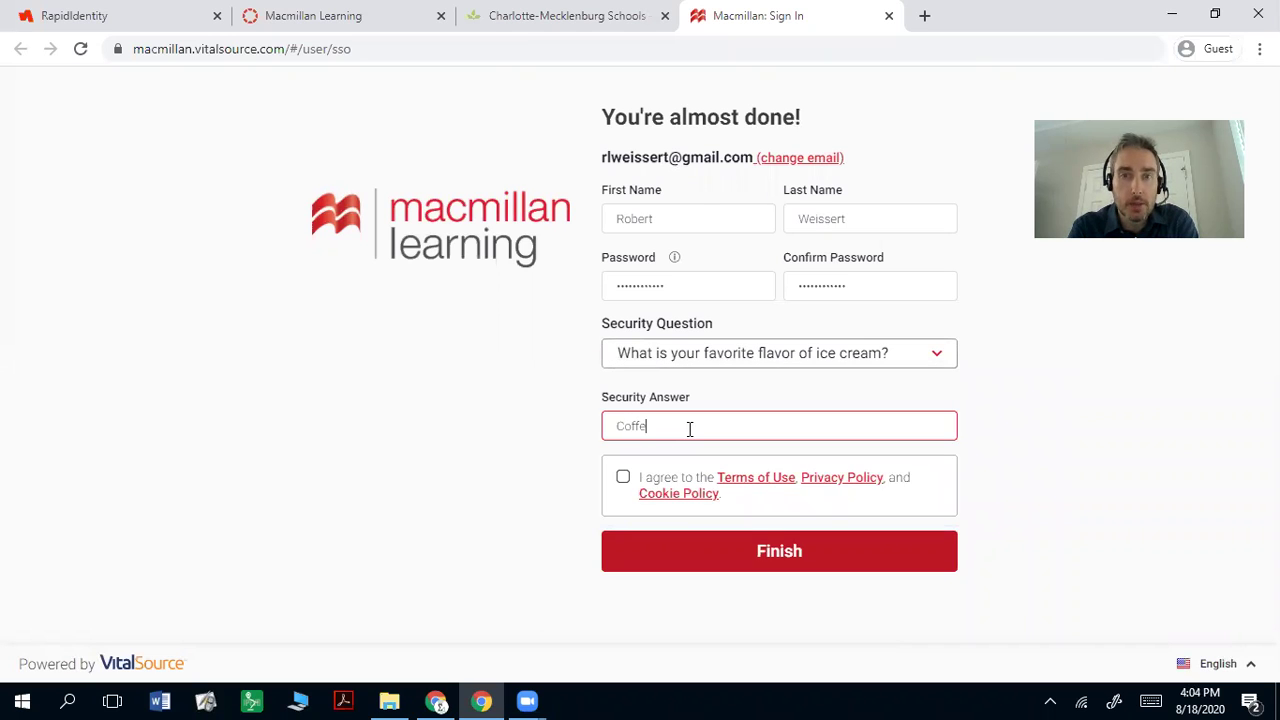
pyautogui.click(623, 478)
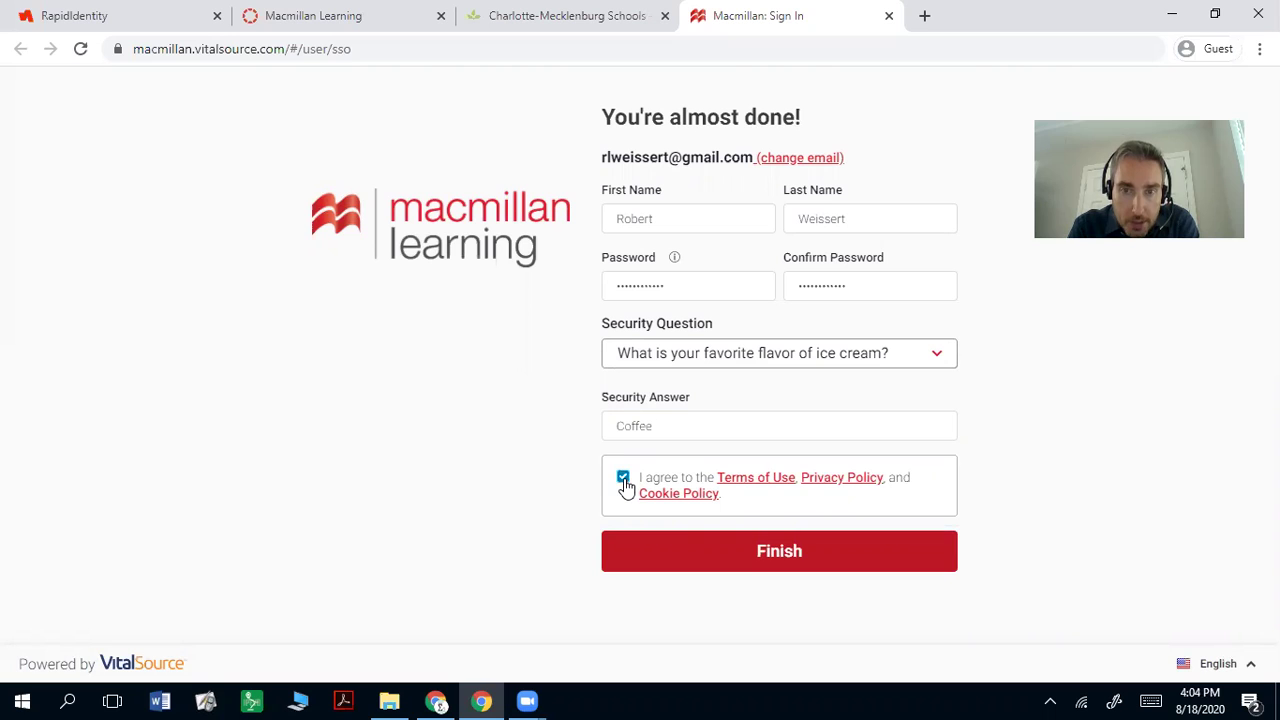
pyautogui.click(809, 560)
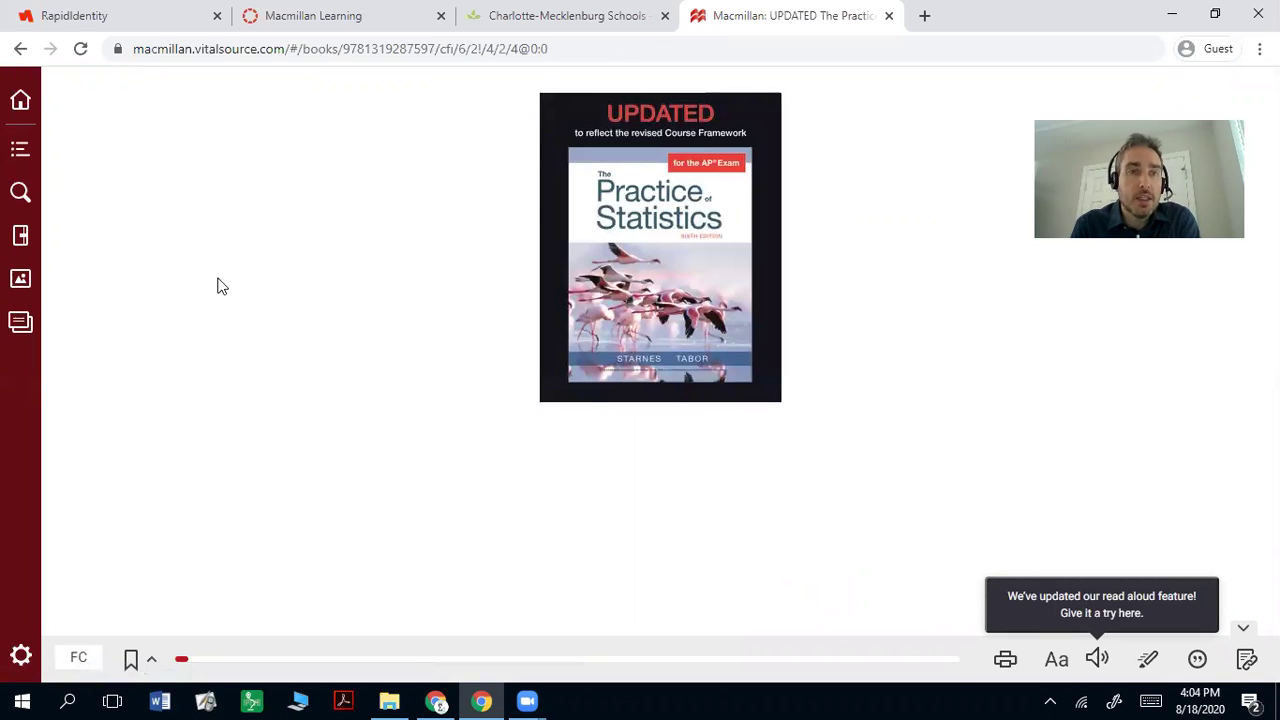
# Step: Navigate the table of contents through Unit 1, Chapter 1, Section 1.1 to Bar Graphs and Pie Charts
pyautogui.click(24, 156)
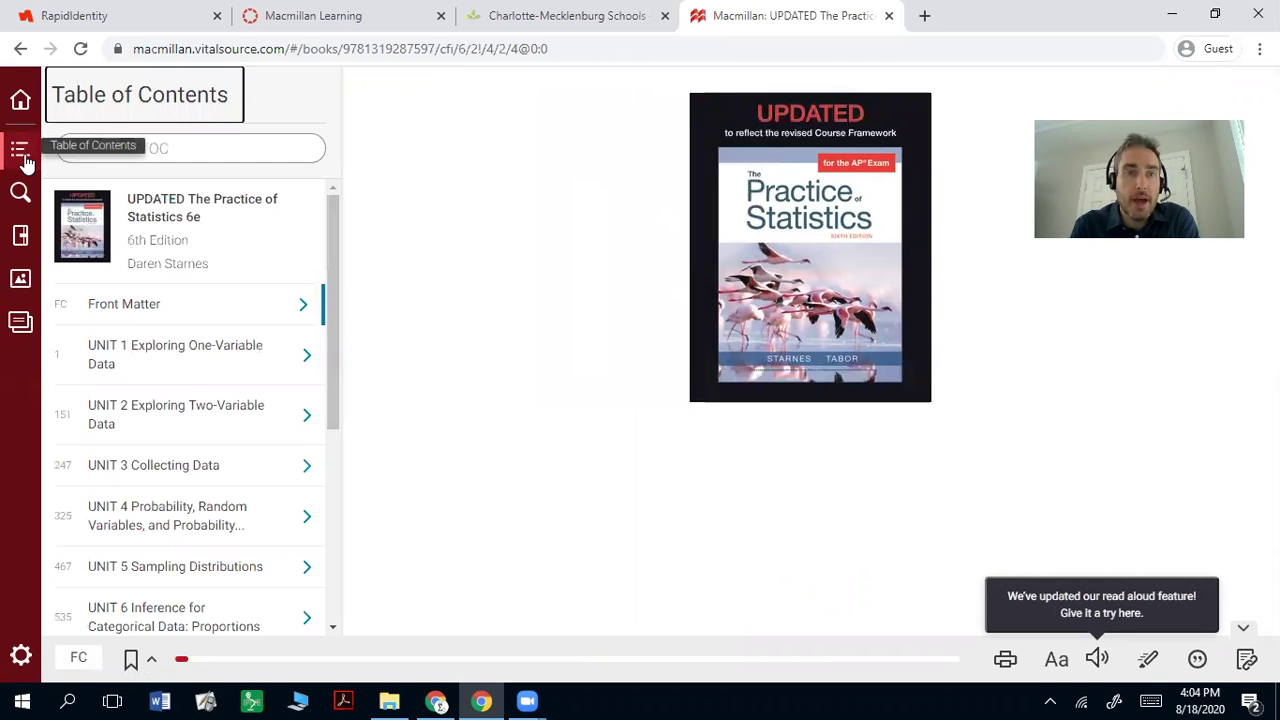
pyautogui.click(268, 330)
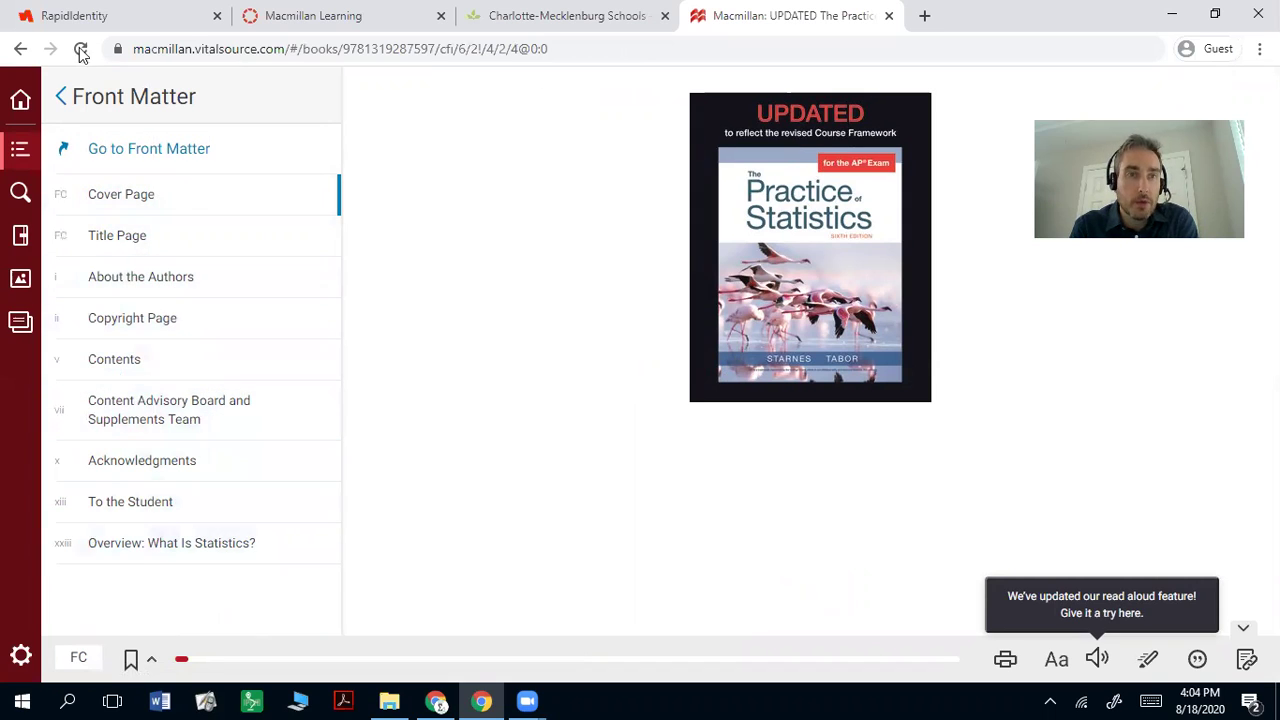
pyautogui.click(17, 160)
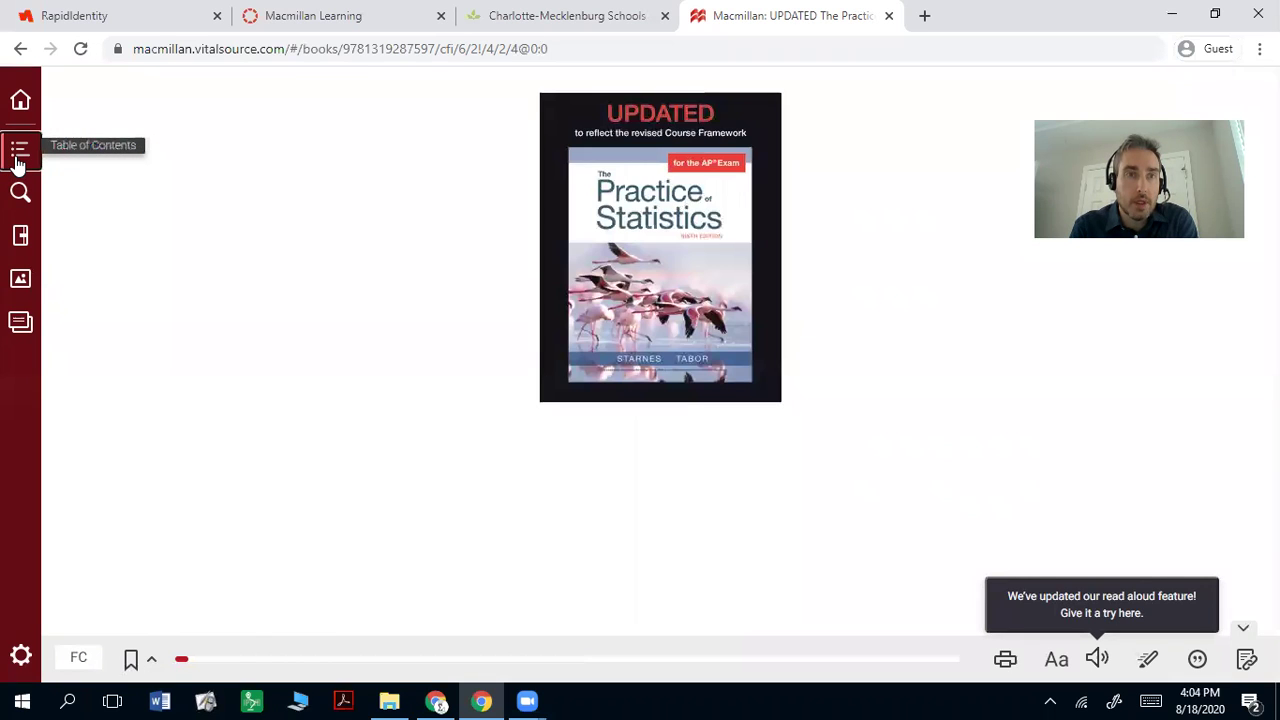
pyautogui.click(17, 158)
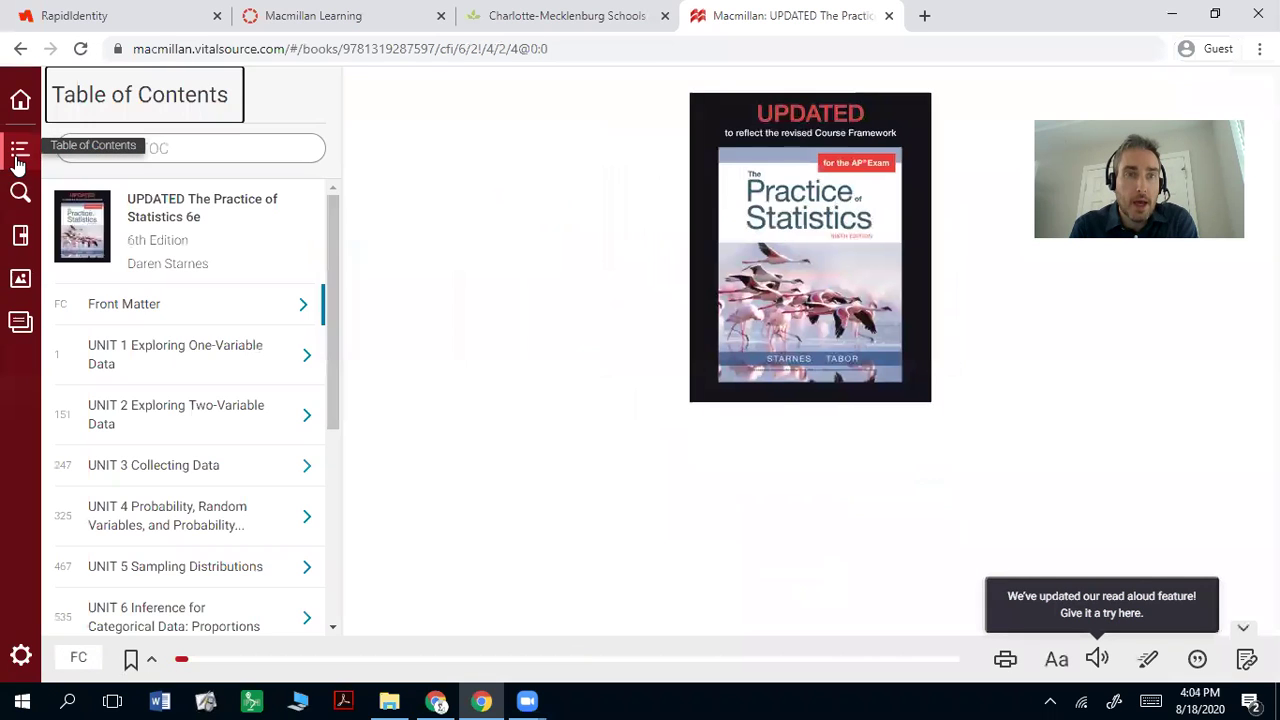
pyautogui.click(238, 357)
pyautogui.click(291, 209)
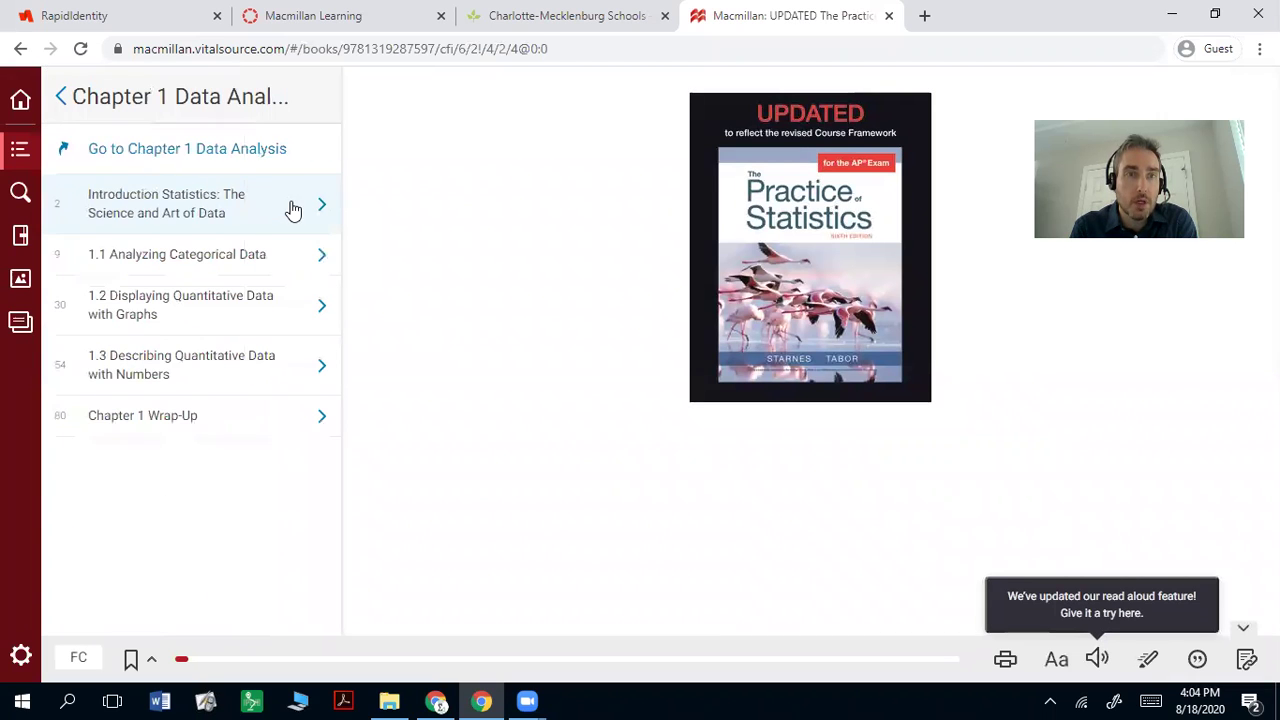
pyautogui.click(317, 268)
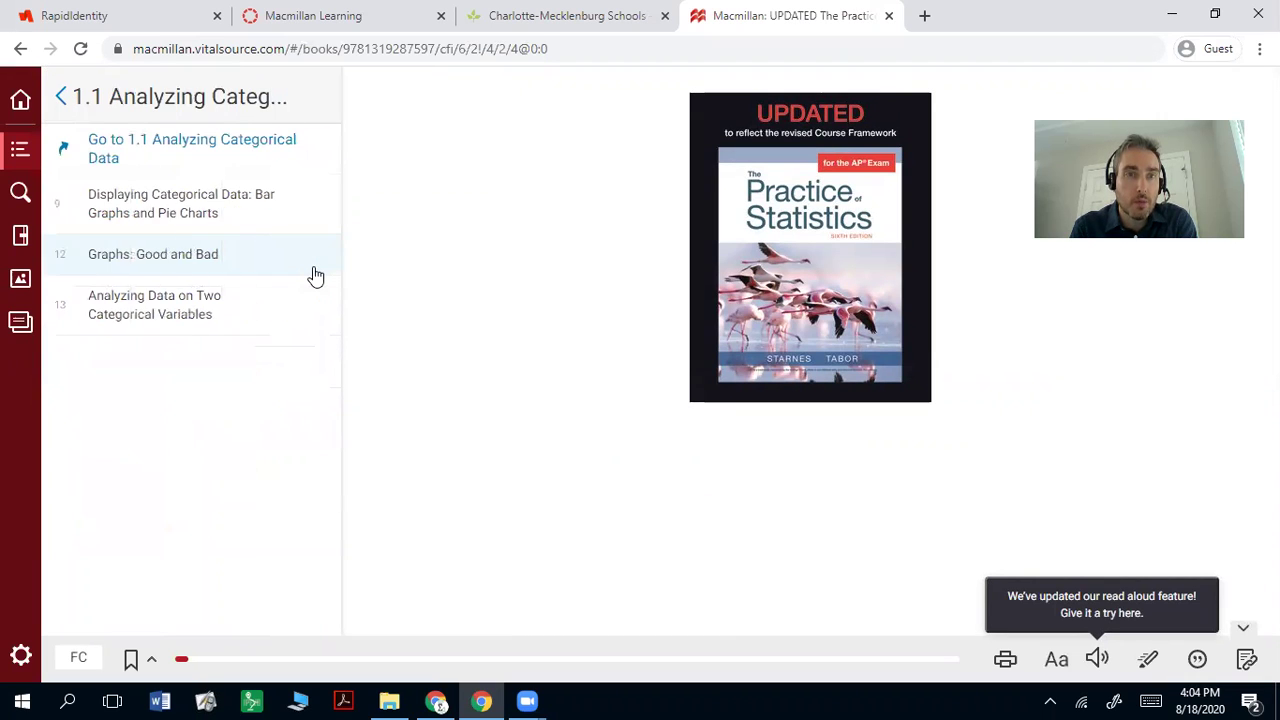
pyautogui.click(287, 208)
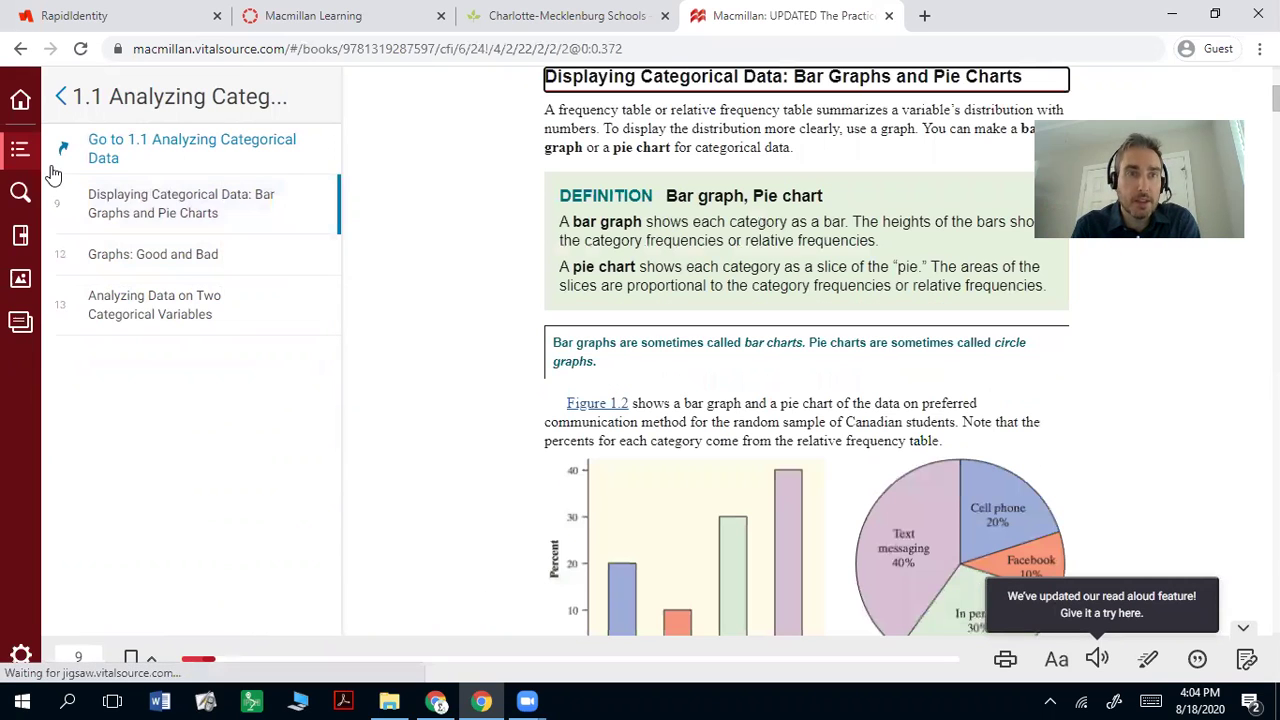
# Step: Reopen the table of contents, scroll to the bottom, and expand Back Matter
pyautogui.click(22, 152)
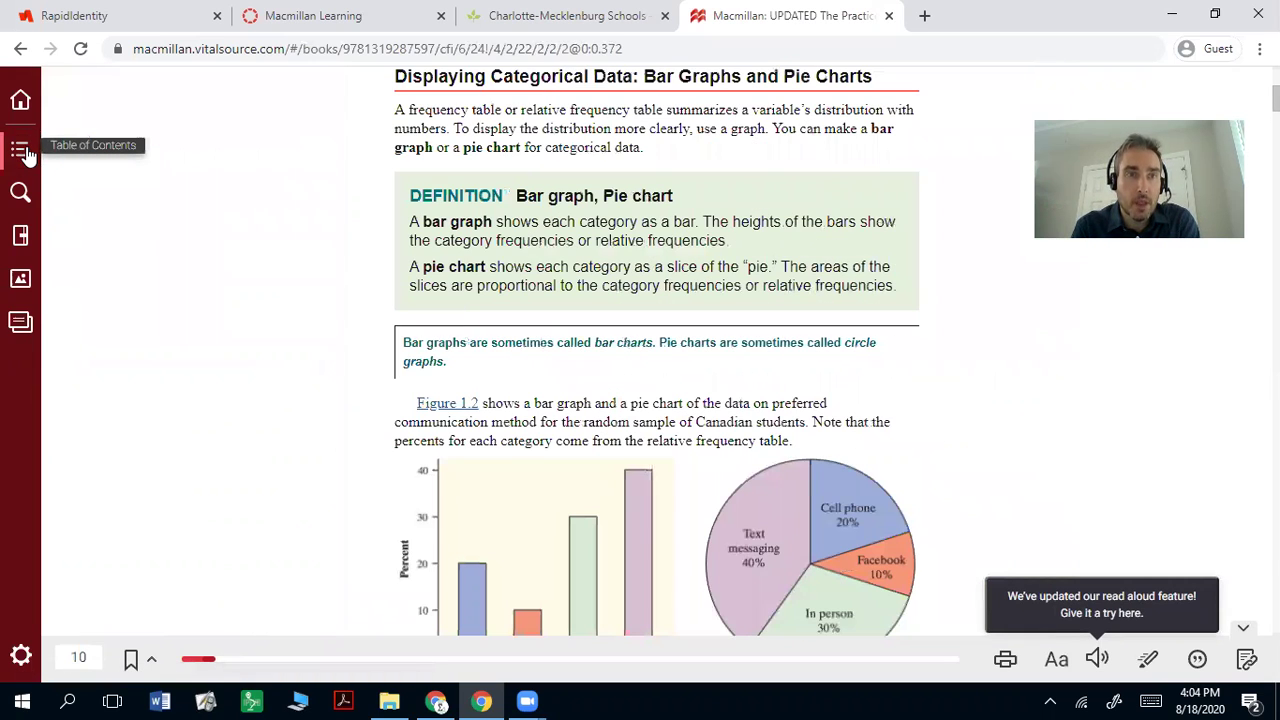
pyautogui.click(22, 152)
pyautogui.scroll(-3, 194, 405)
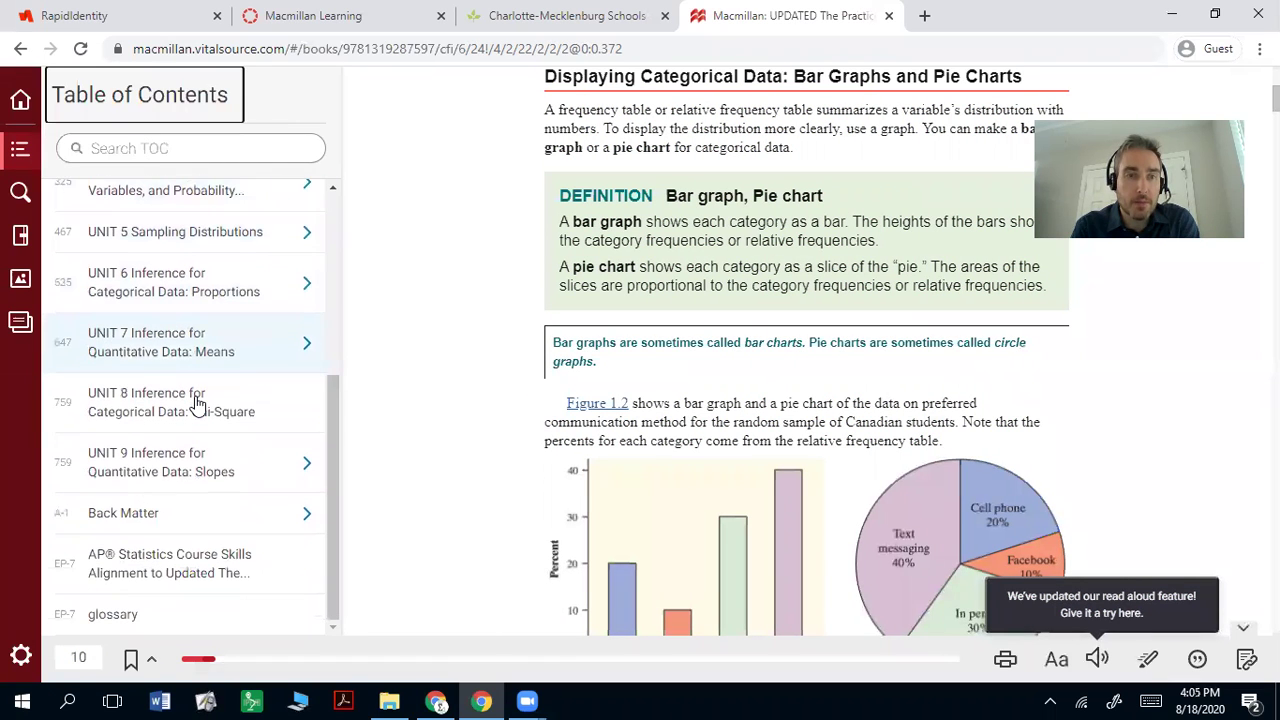
pyautogui.click(201, 530)
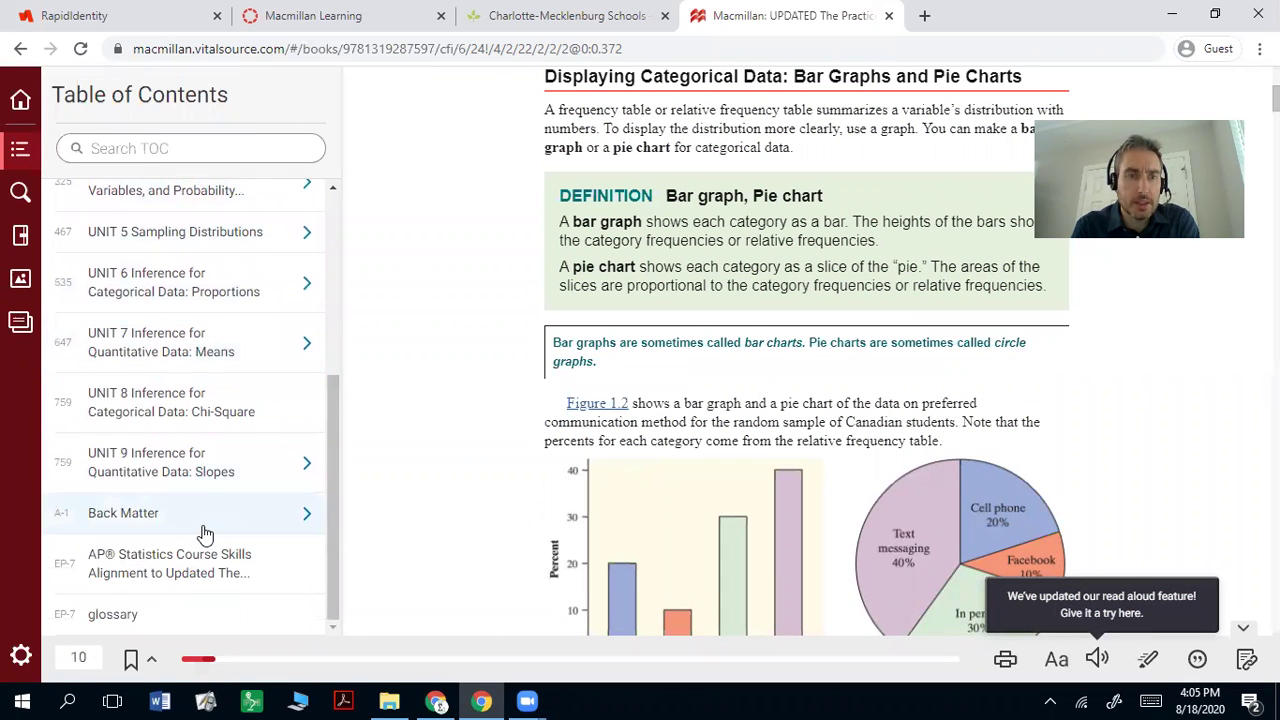